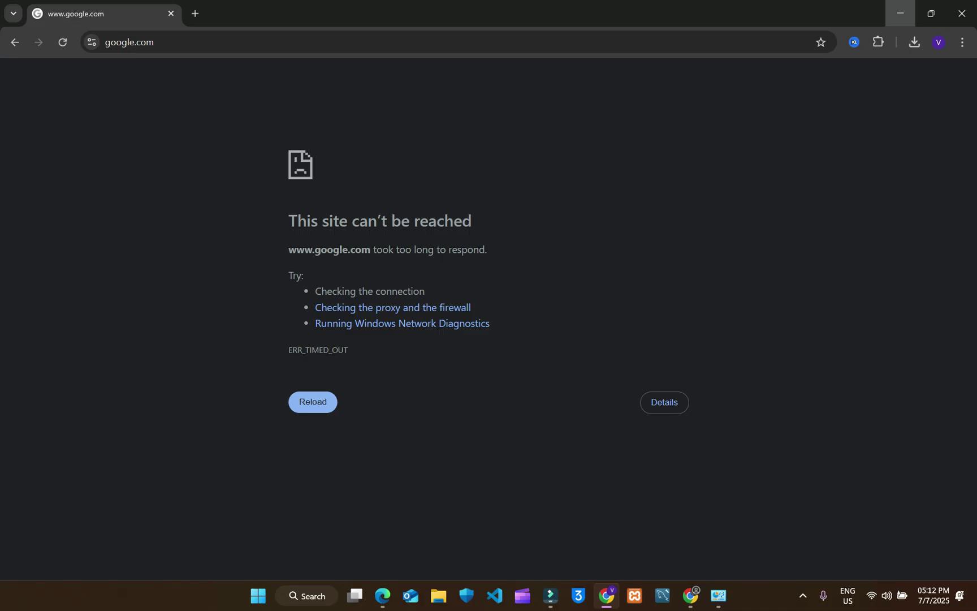
- Uncheck 'Use a proxy server' in Internet Options LAN settings, save, and close Control Panel
left_click(900, 13)
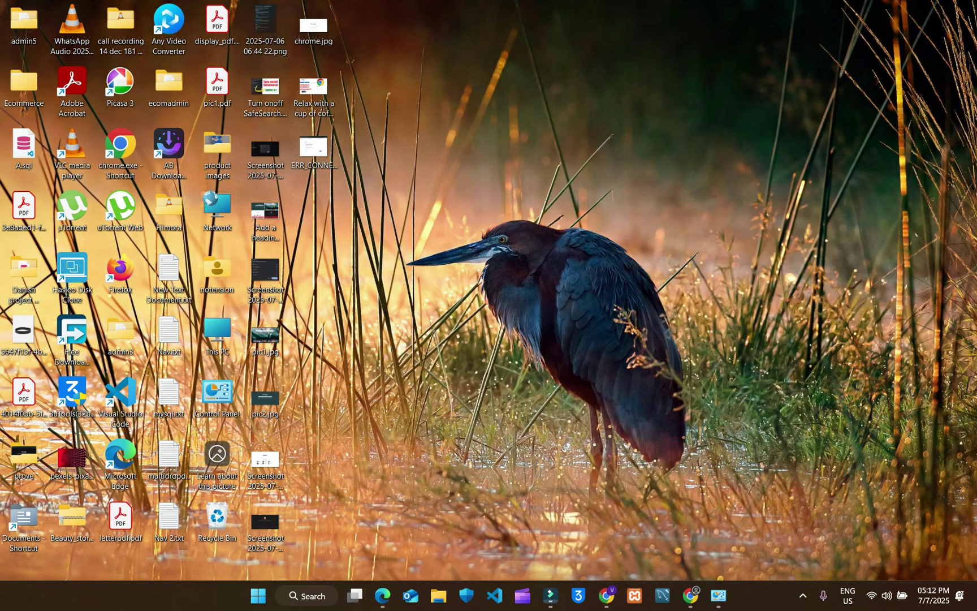
double_click(217, 394)
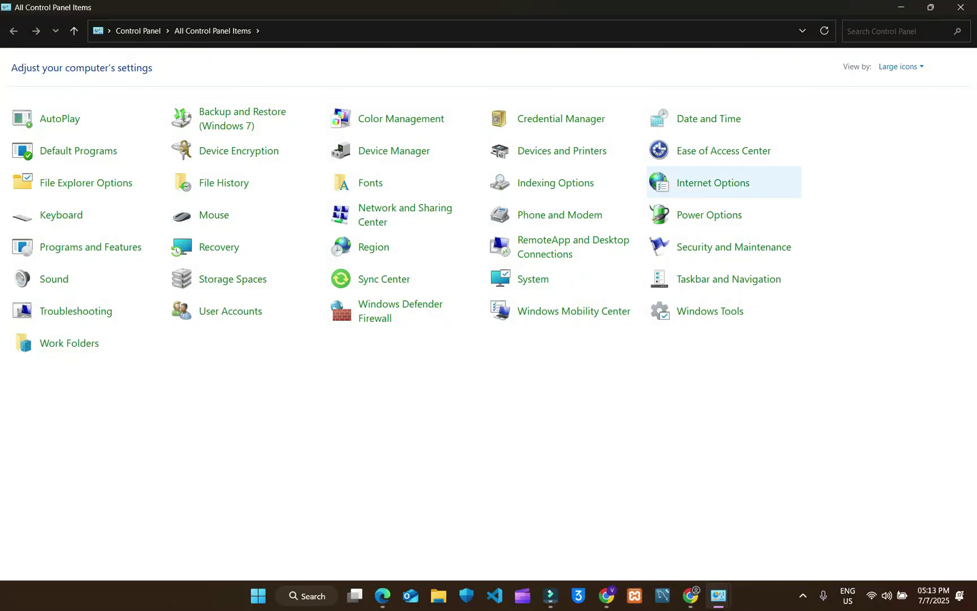
left_click(713, 182)
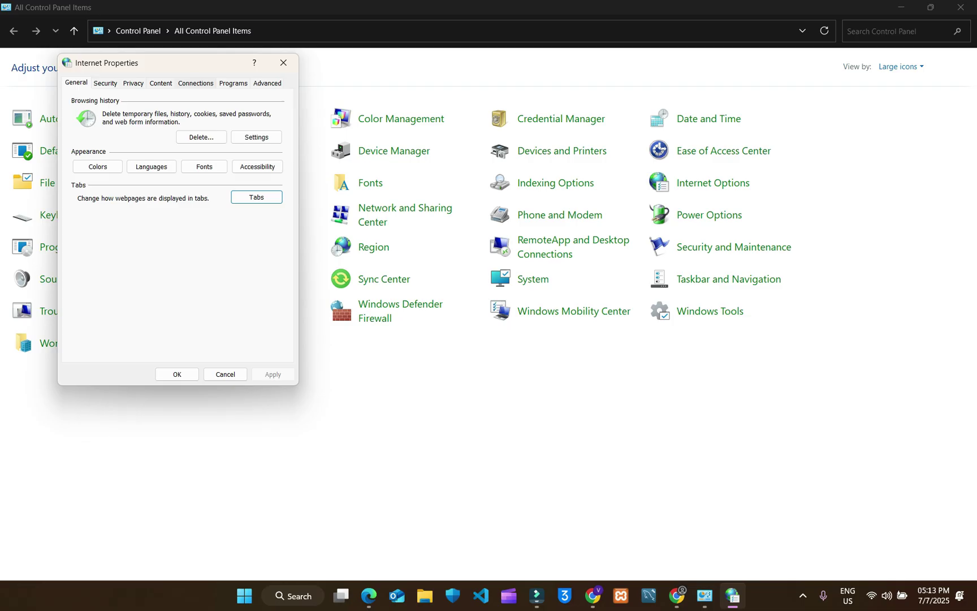
left_click(196, 82)
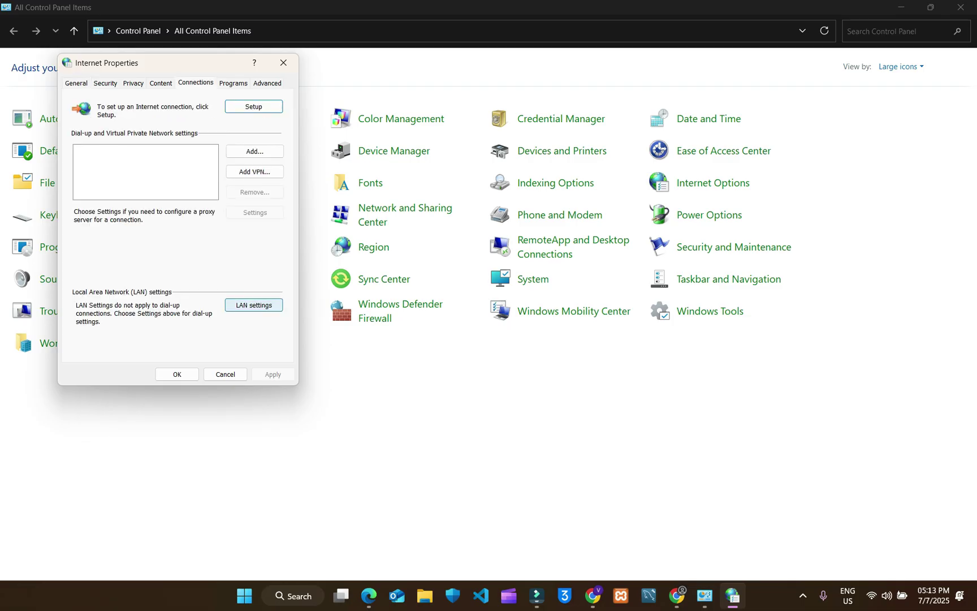
left_click(254, 305)
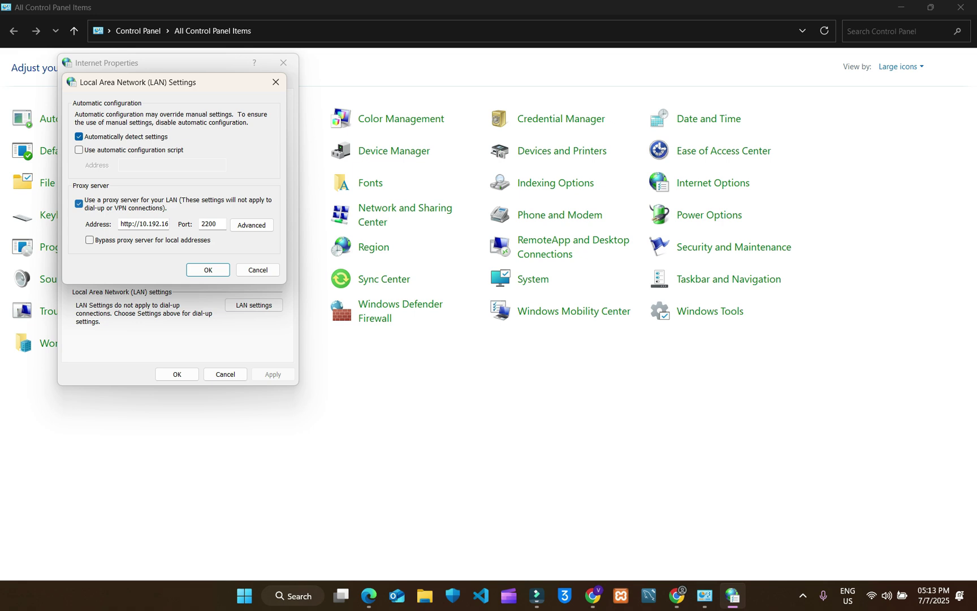
left_click(78, 203)
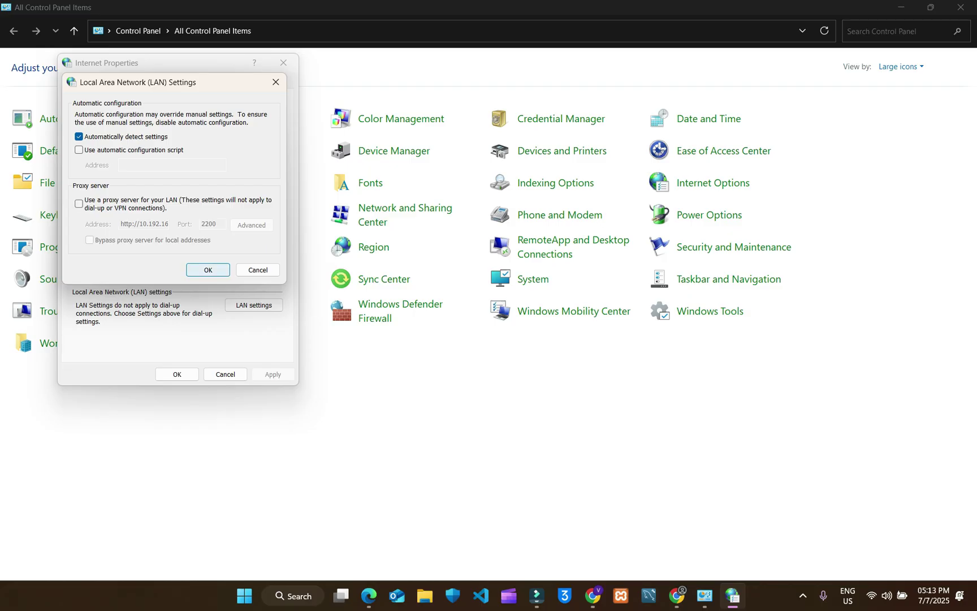
left_click(208, 270)
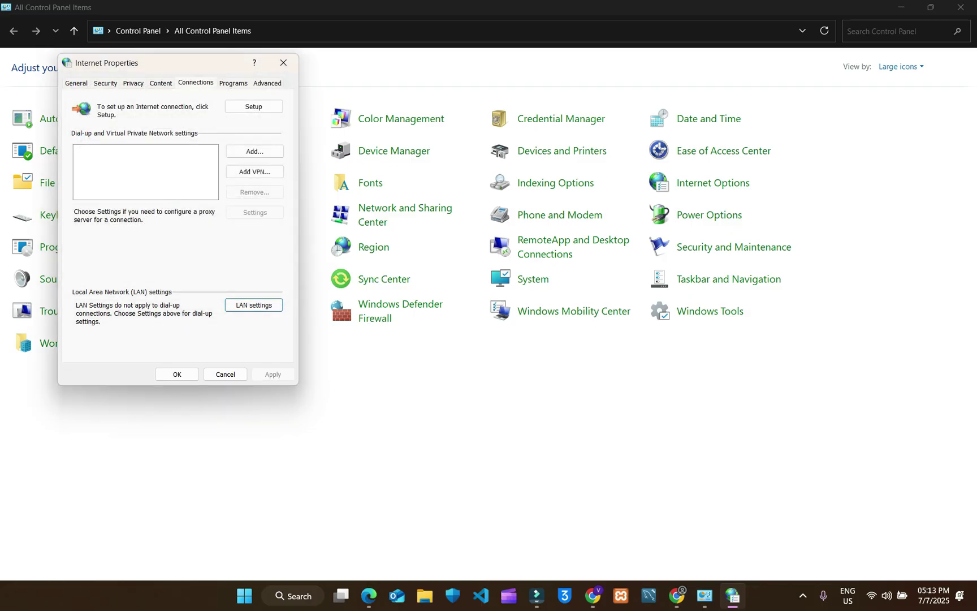
left_click(177, 374)
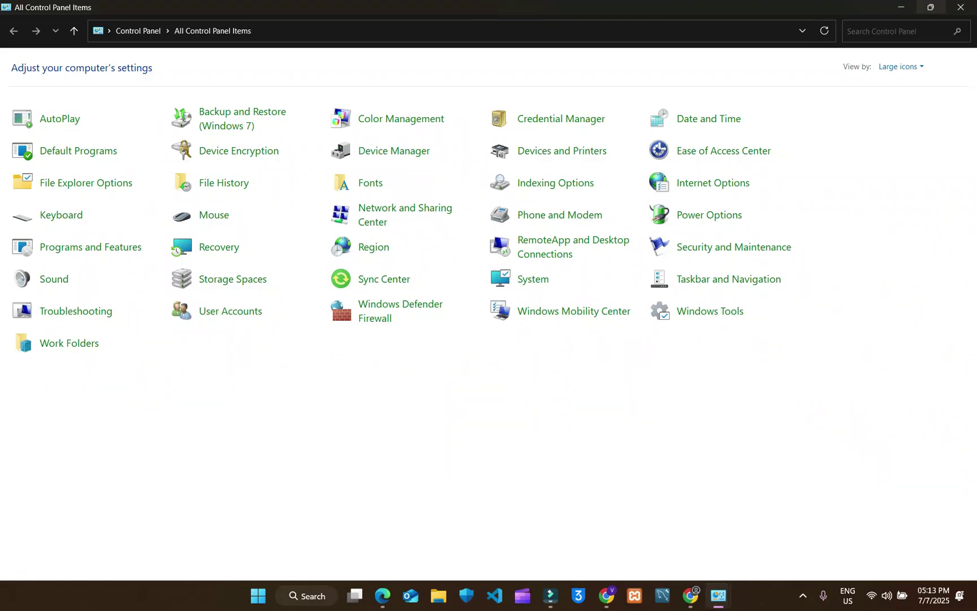
left_click(961, 7)
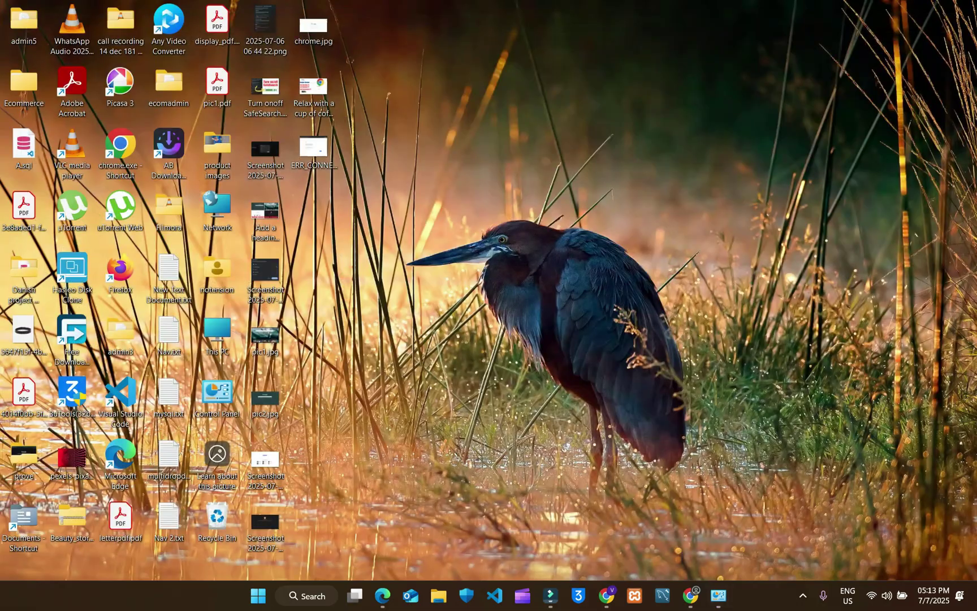
- Bring Chrome back up and reload google.com so the Google home page loads
left_click(606, 595)
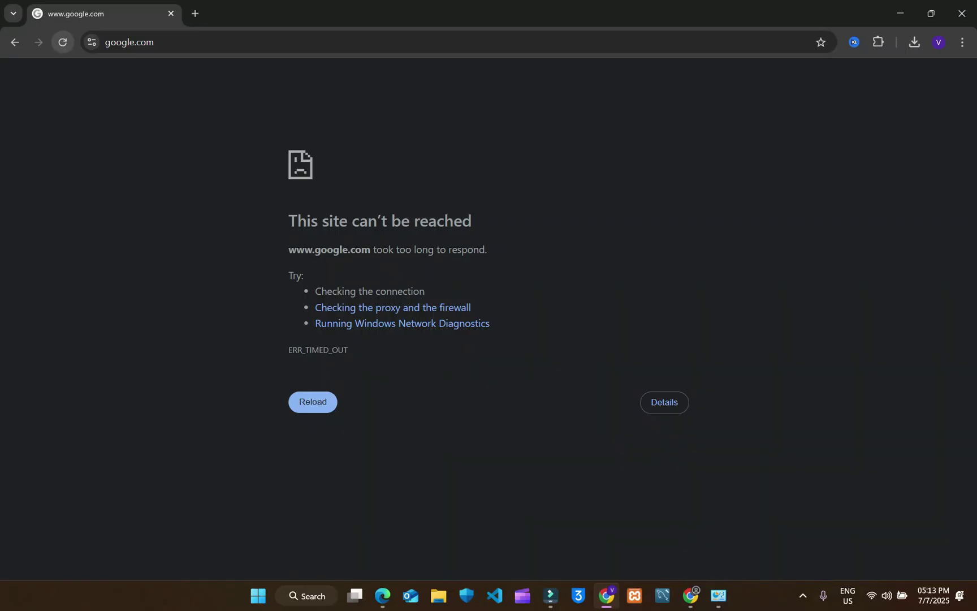
left_click(62, 42)
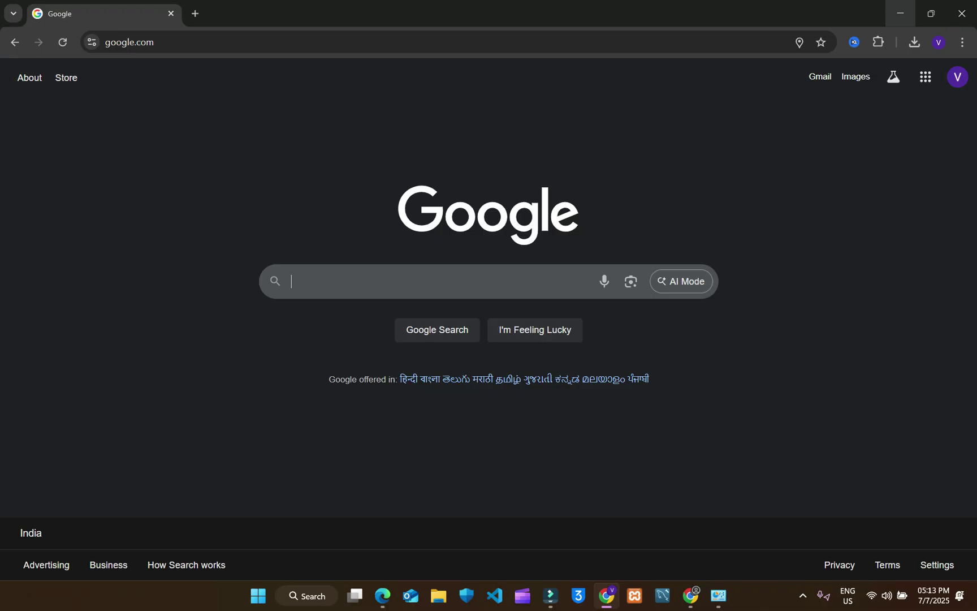
- Open the Wi-Fi connection's status from Network and Sharing Center
left_click(900, 13)
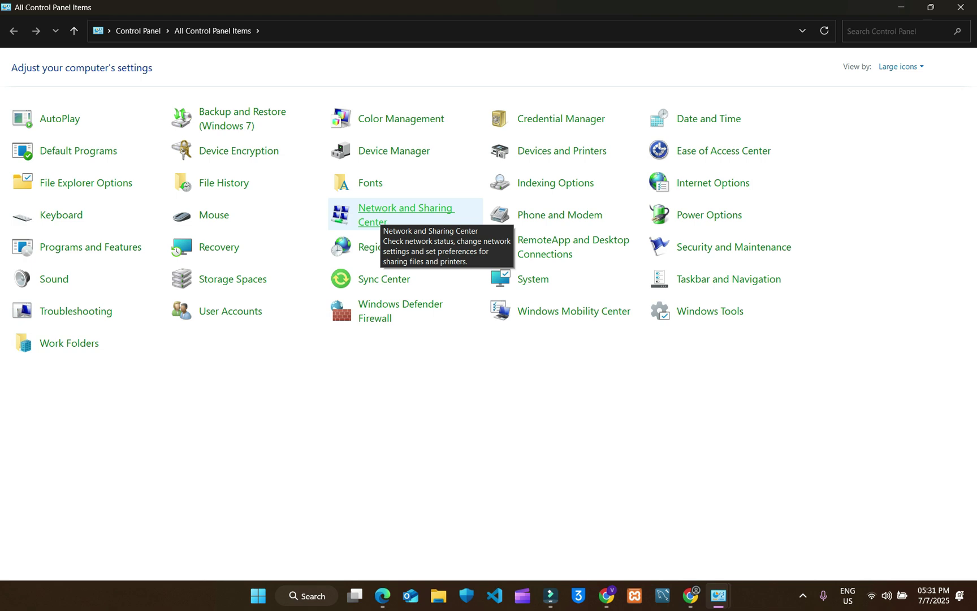
left_click(381, 215)
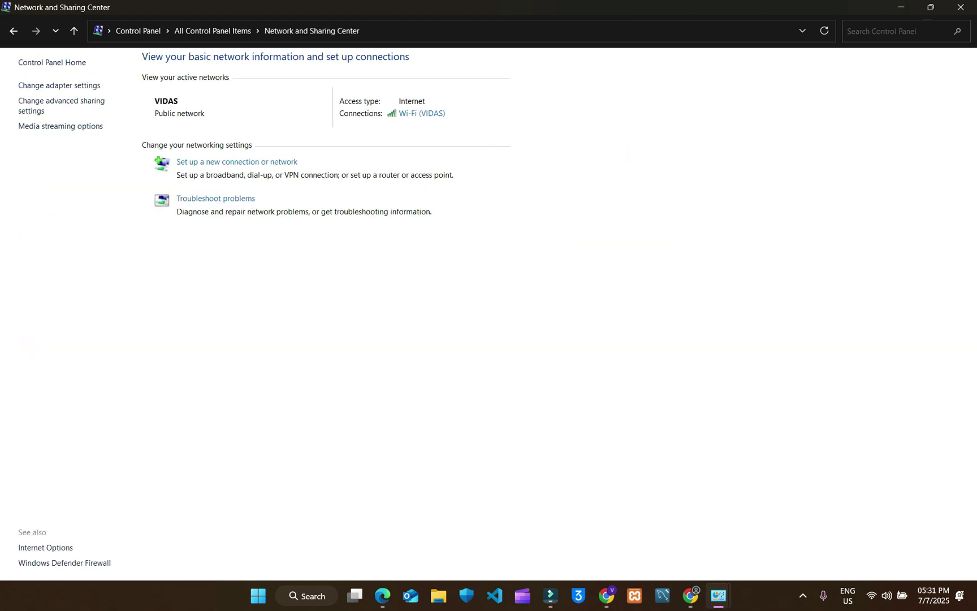
left_click(422, 113)
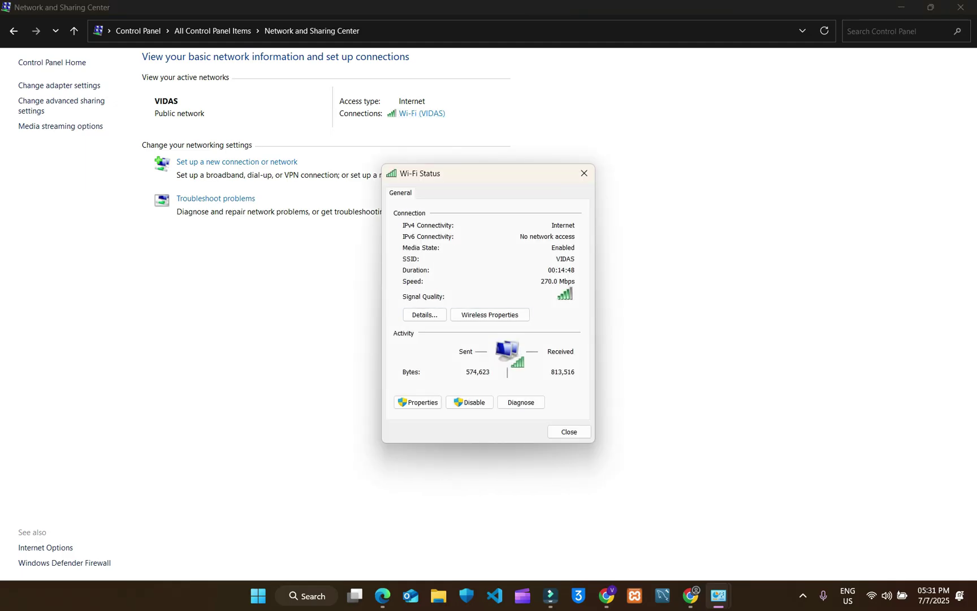
- In Wi-Fi properties, leave Internet Protocol Version 6 (TCP/IPv6) unticked and confirm with OK
left_click(417, 402)
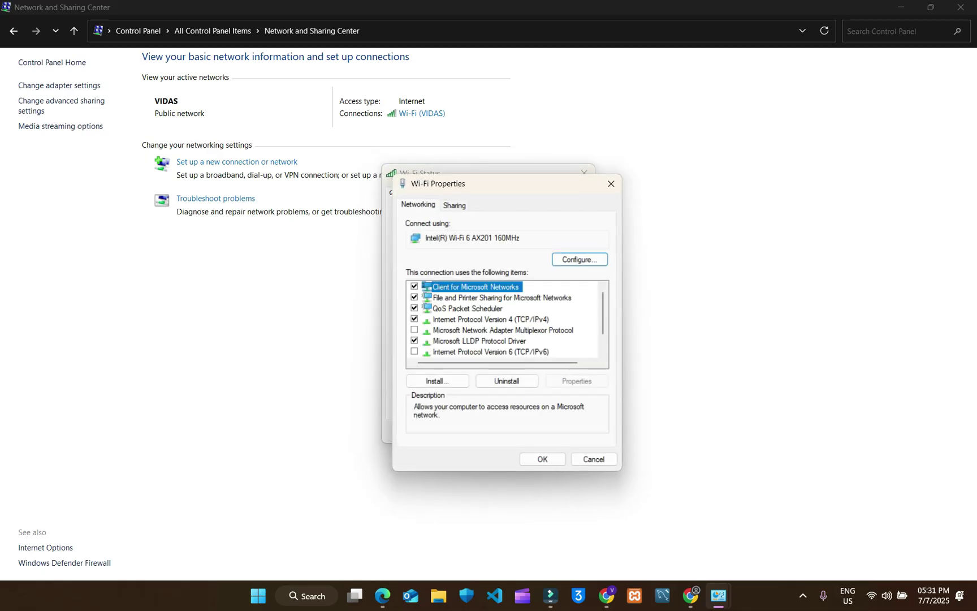
scroll(503, 319, "down", 1)
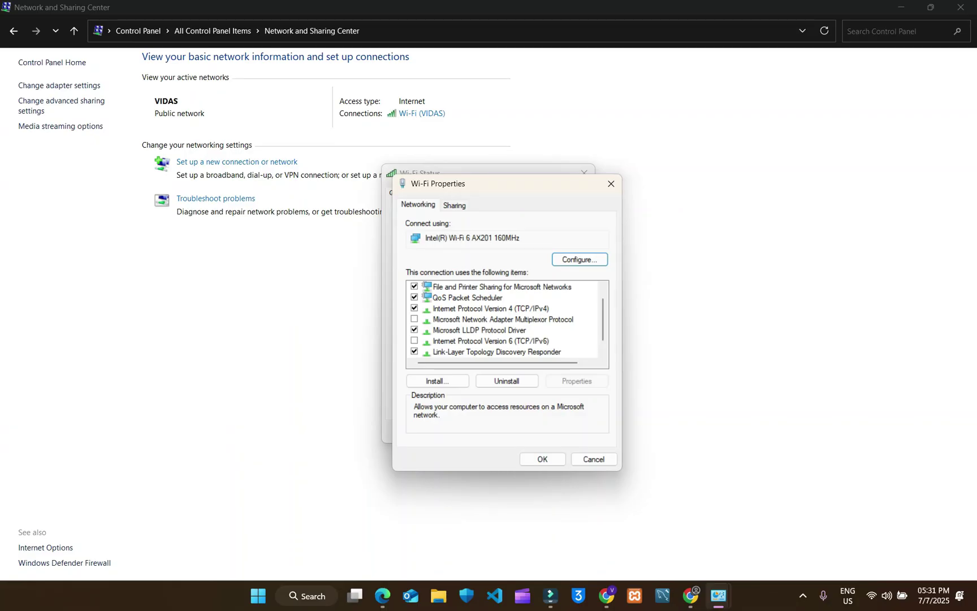
left_click(415, 340)
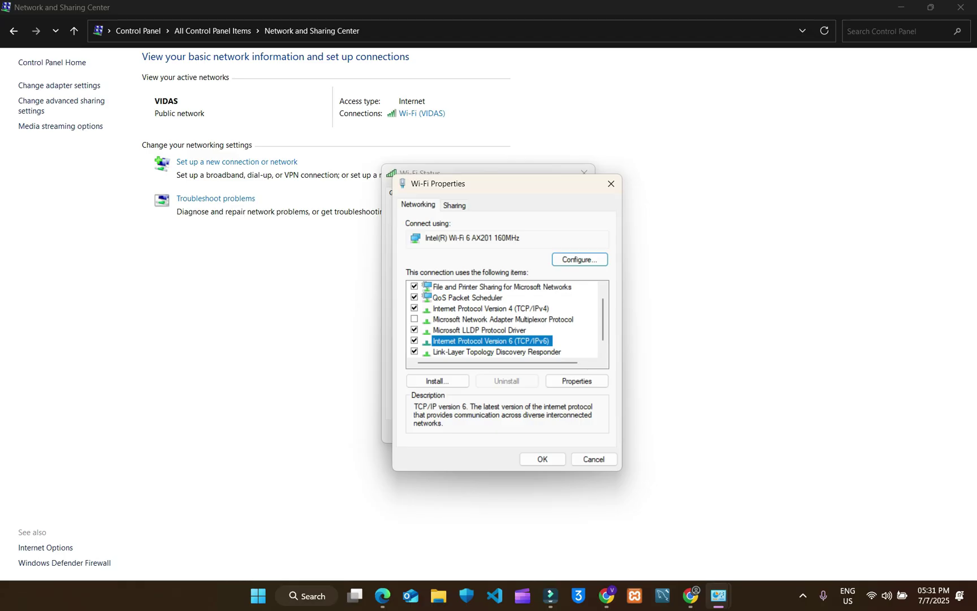
key("space")
left_click(542, 459)
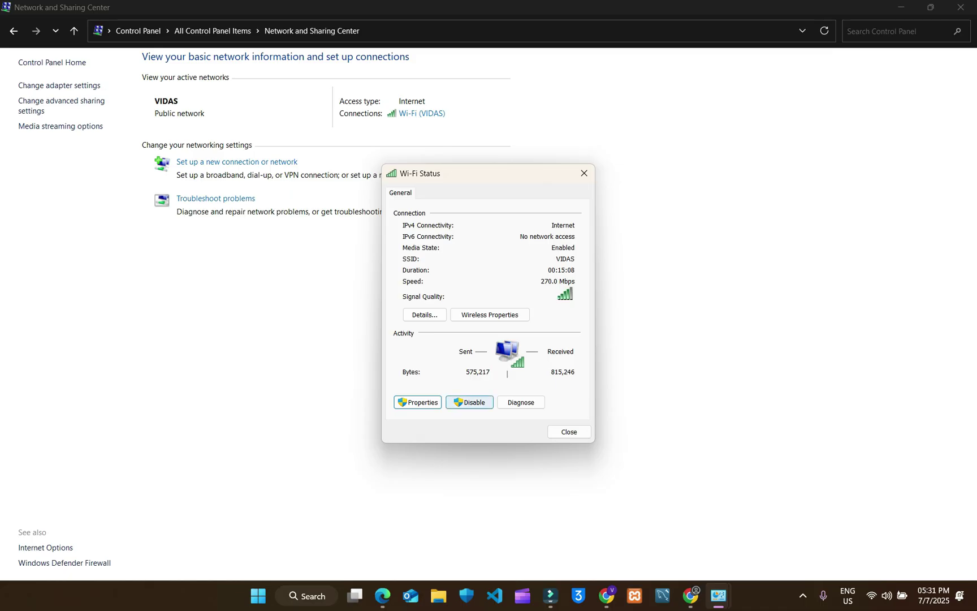
- Disable the Wi-Fi connection, then re-enable the Wi-Fi adapter from the Network Connections list
left_click(469, 402)
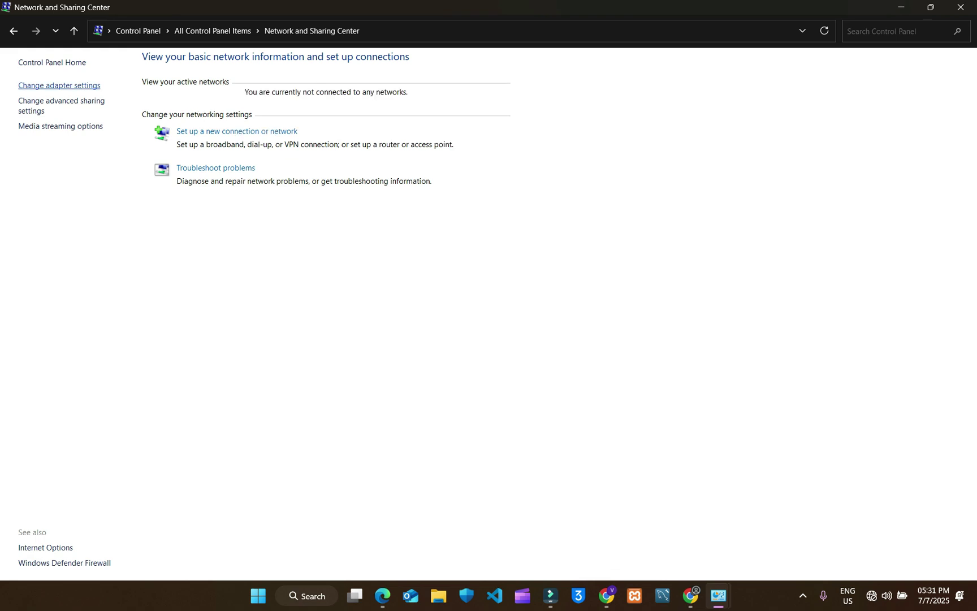
left_click(59, 86)
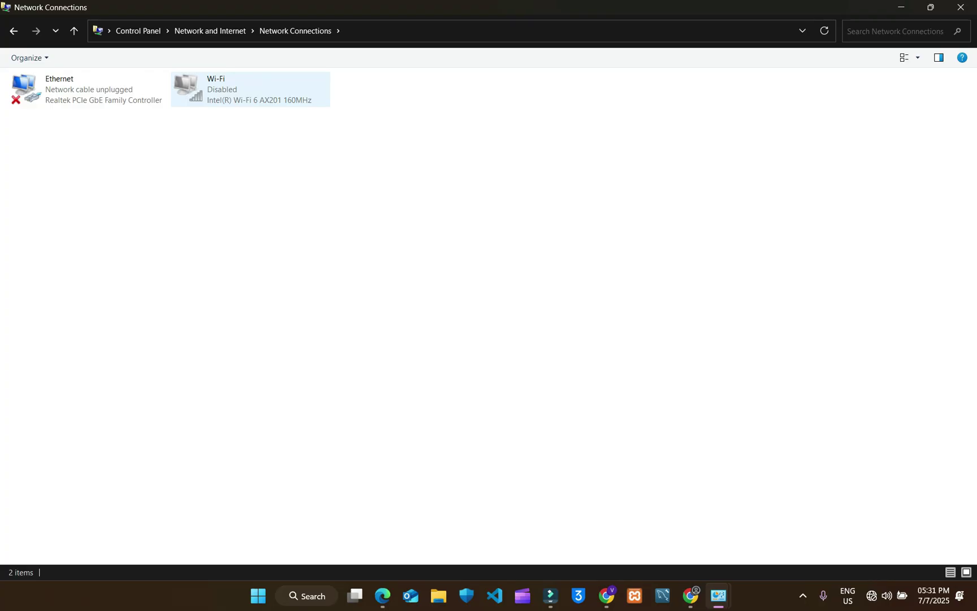
left_click(249, 89)
key("shift+F10")
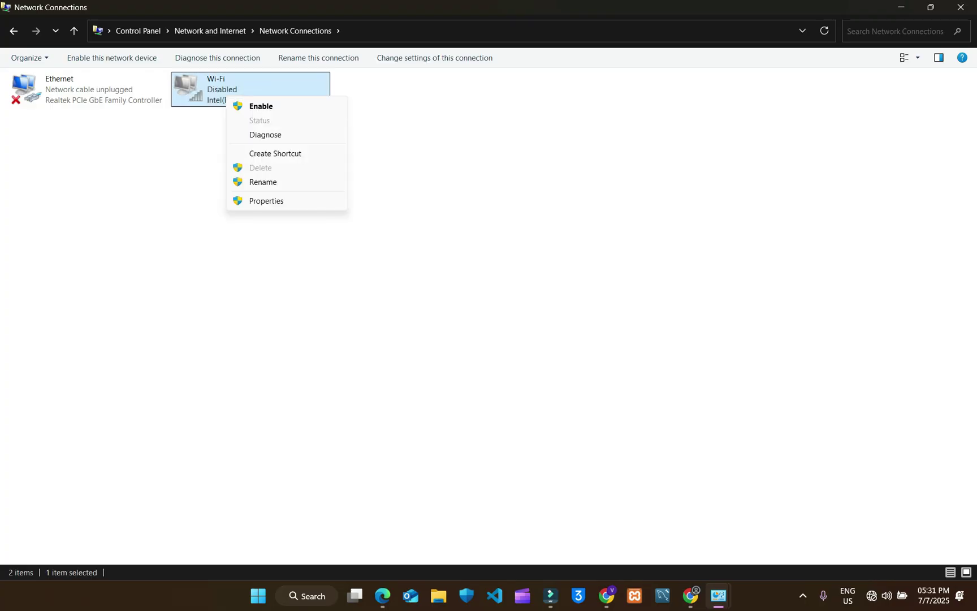
key("Down")
key("Return")
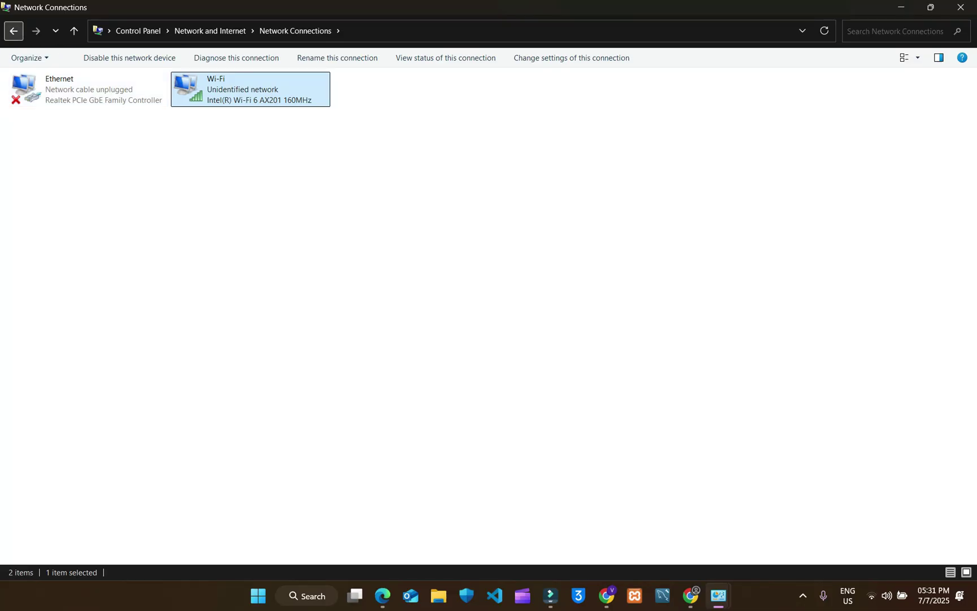
left_click(14, 31)
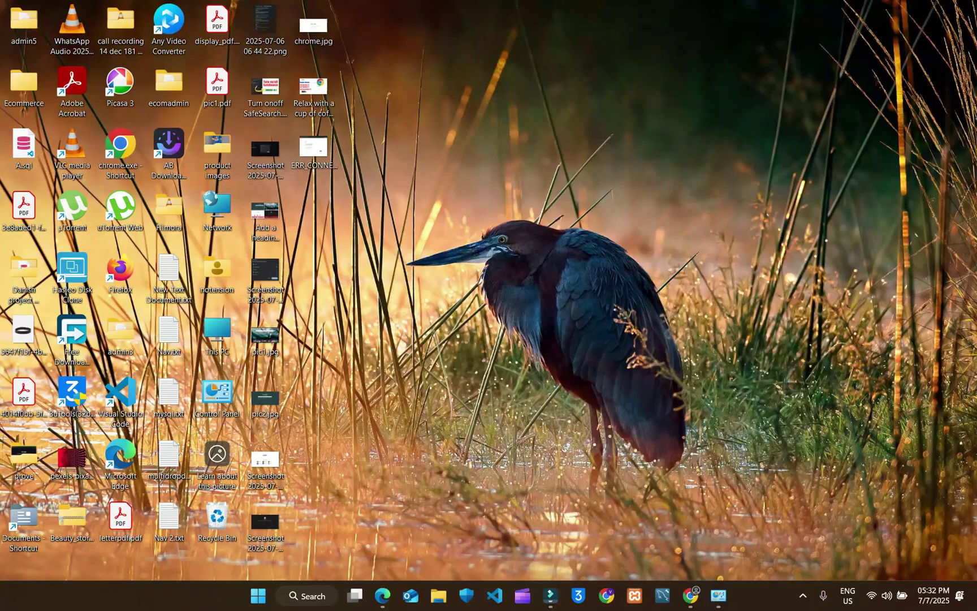
- Open the Internet Protocol Version 4 (TCP/IPv4) properties of the Wi-Fi adapter
double_click(217, 396)
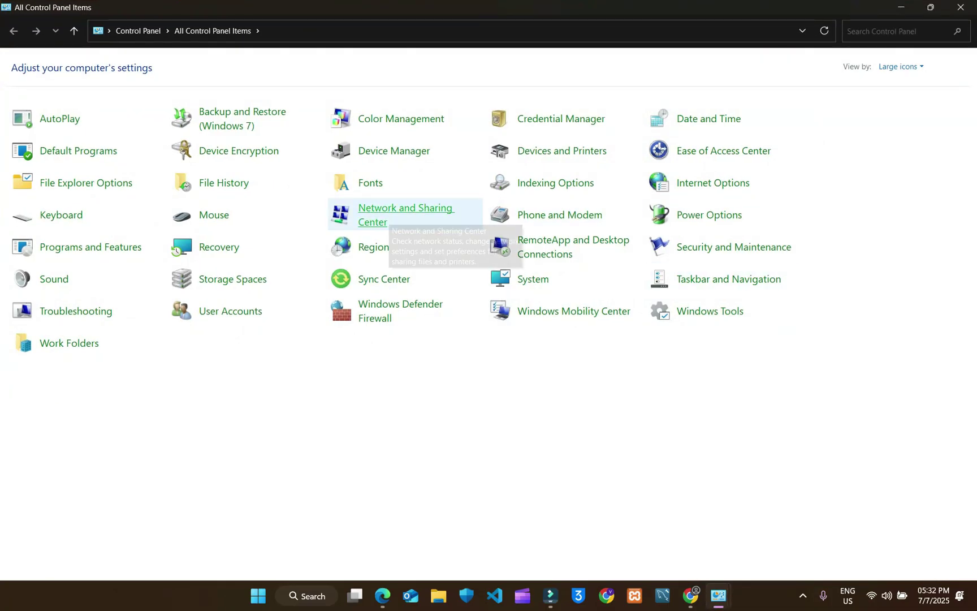
left_click(406, 215)
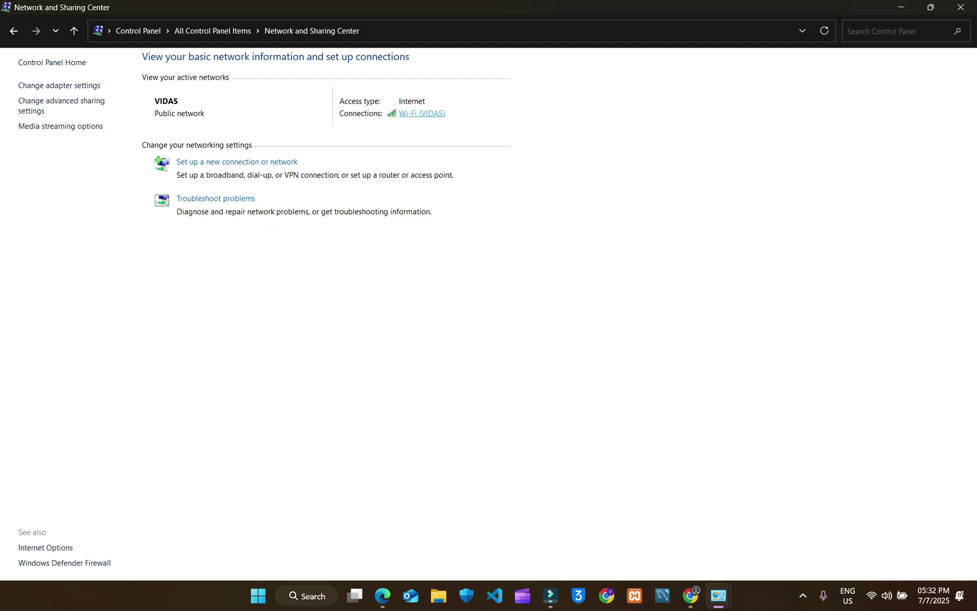
left_click(422, 113)
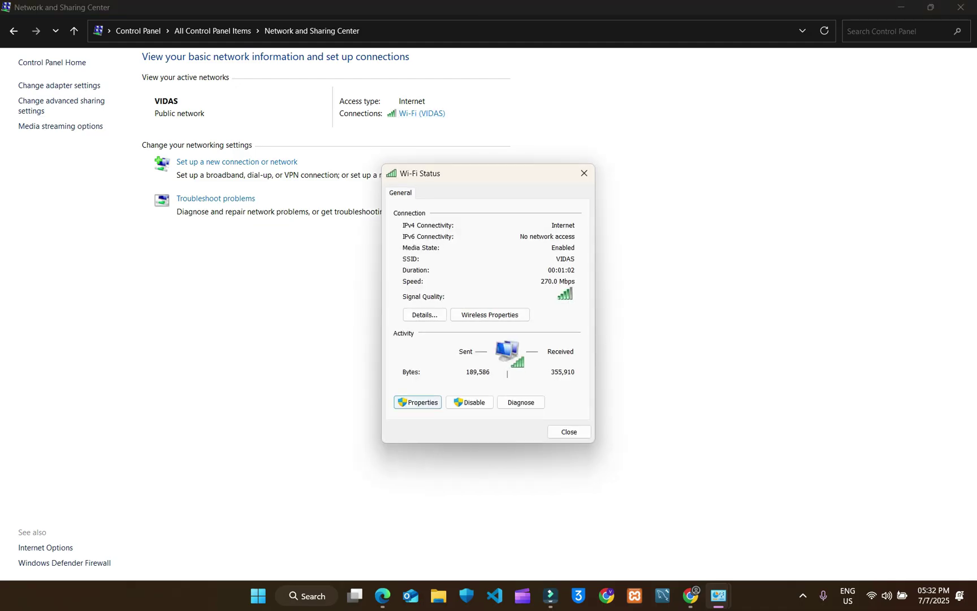
left_click(417, 402)
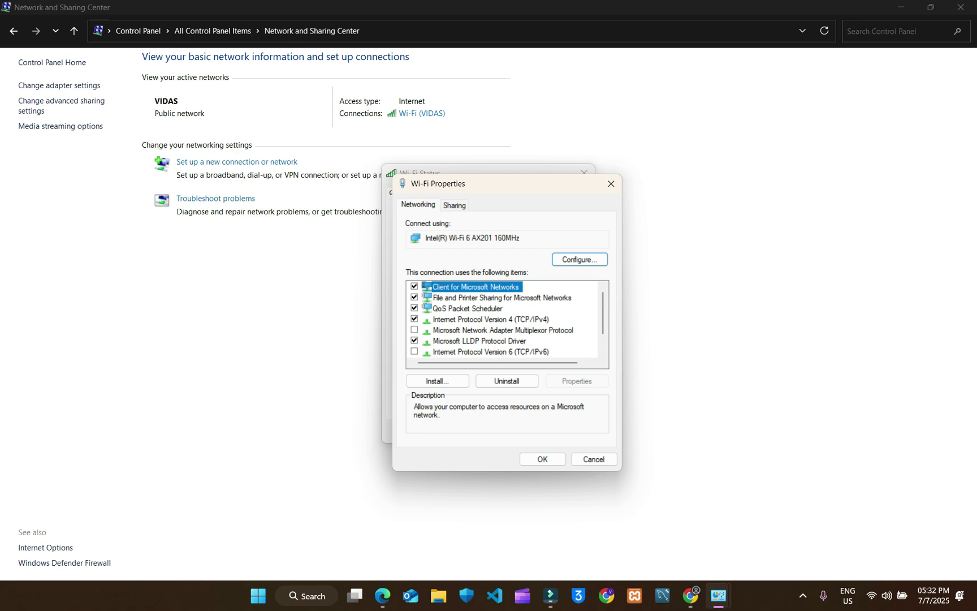
left_click(490, 319)
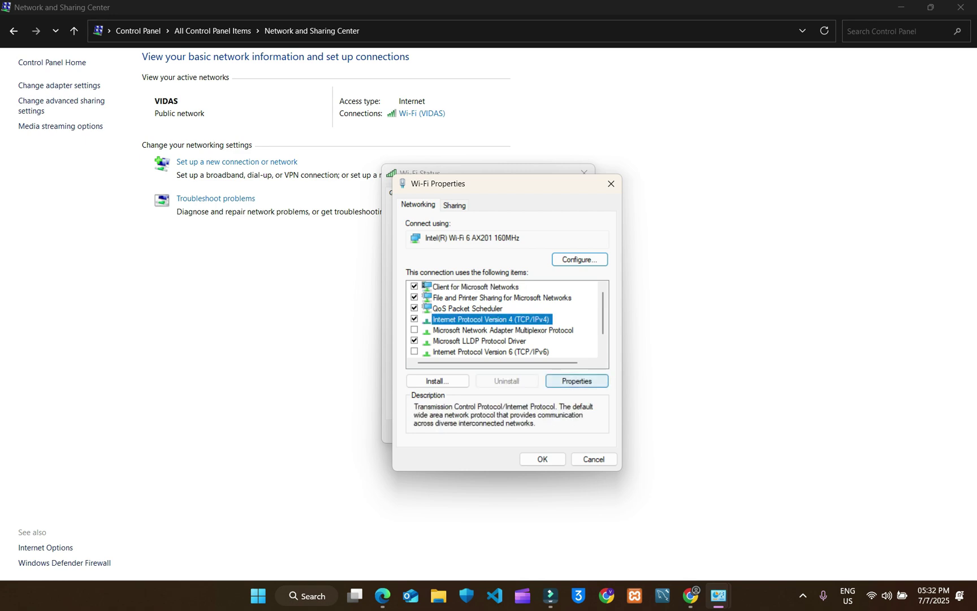
left_click(577, 381)
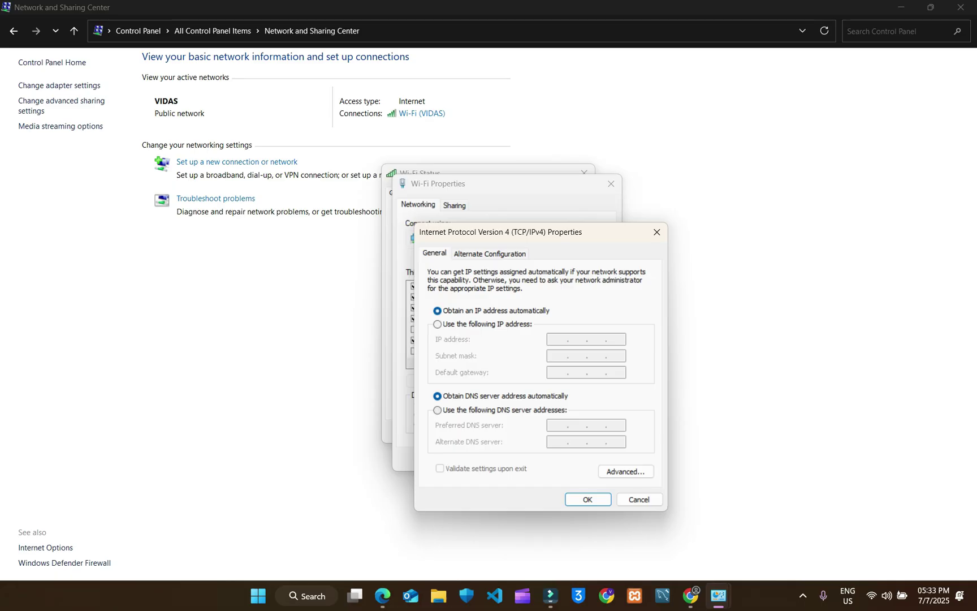
- Set preferred DNS 8.8.8.8 and alternate 8.8.4.4, then close the Wi-Fi dialogs
key("alt+e")
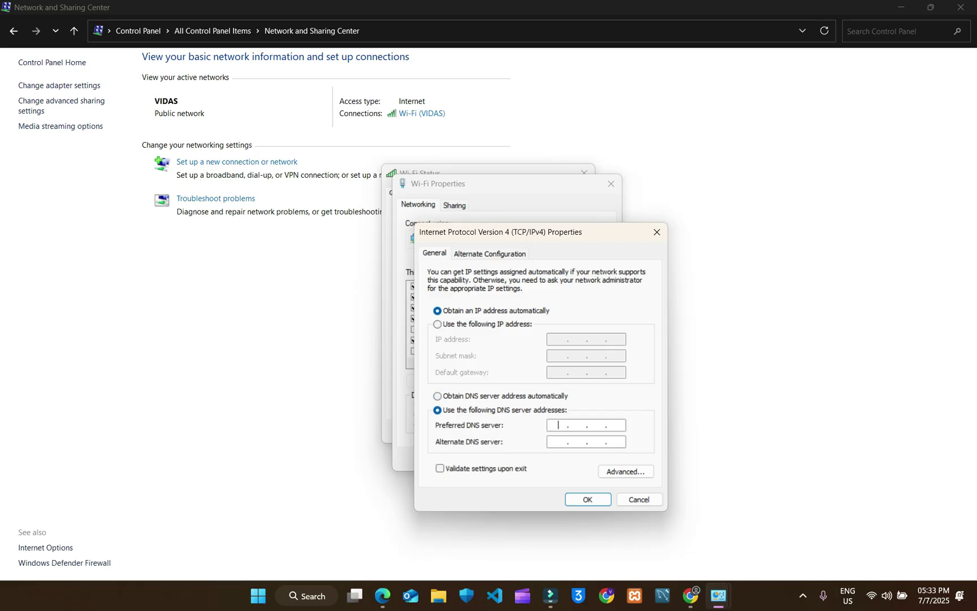
type("8.8.8.8")
left_click(558, 441)
type("8.8")
type("4")
type("4")
left_click(587, 499)
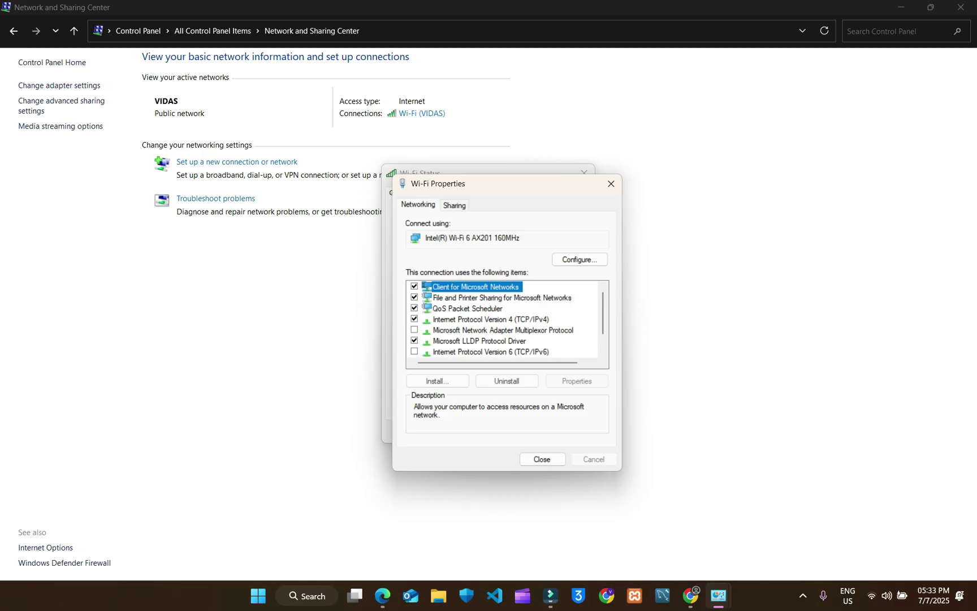
left_click(542, 459)
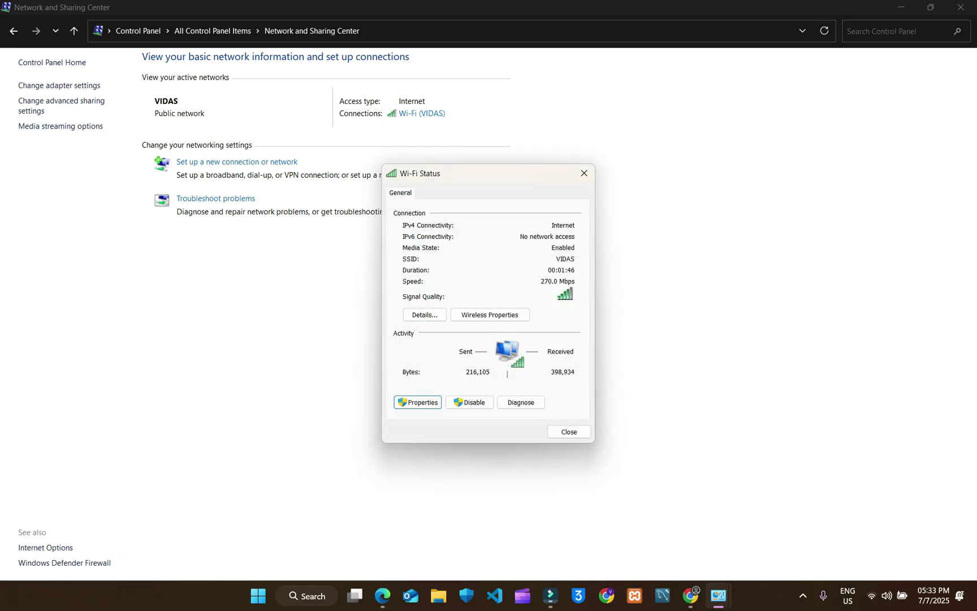
left_click(569, 431)
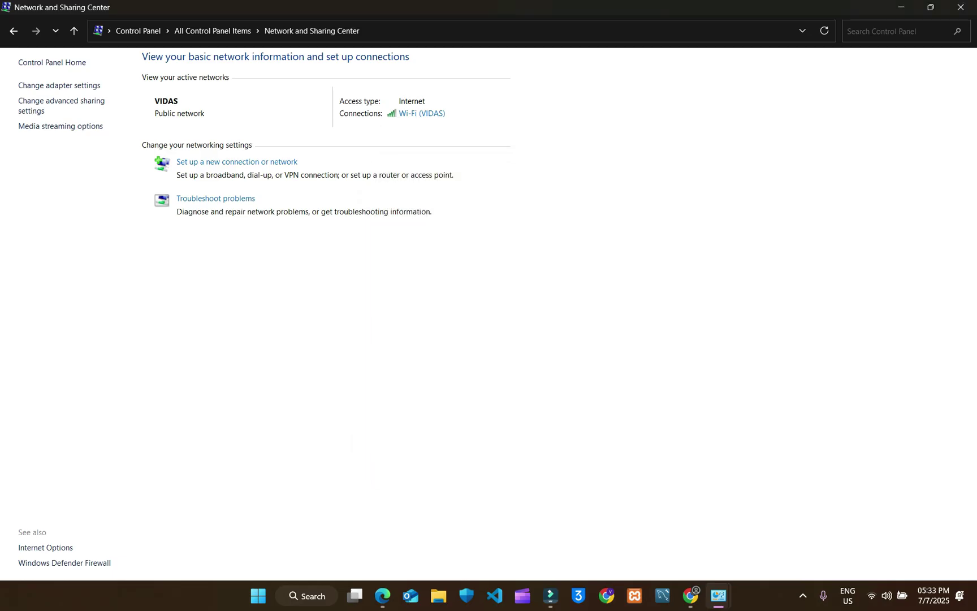
- Close Network and Sharing Center and open Windows Settings via the desktop's Personalize option
left_click(961, 7)
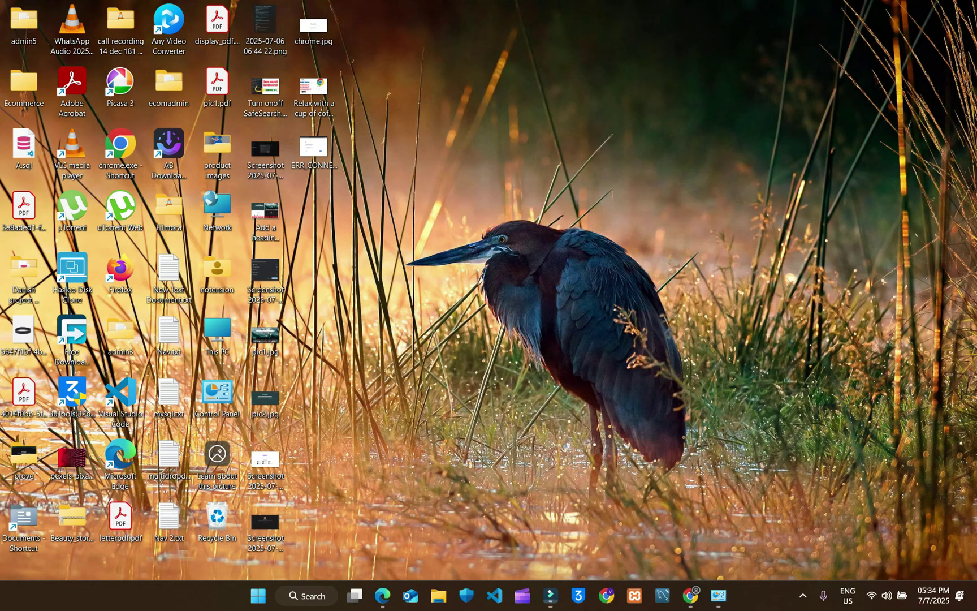
right_click(552, 201)
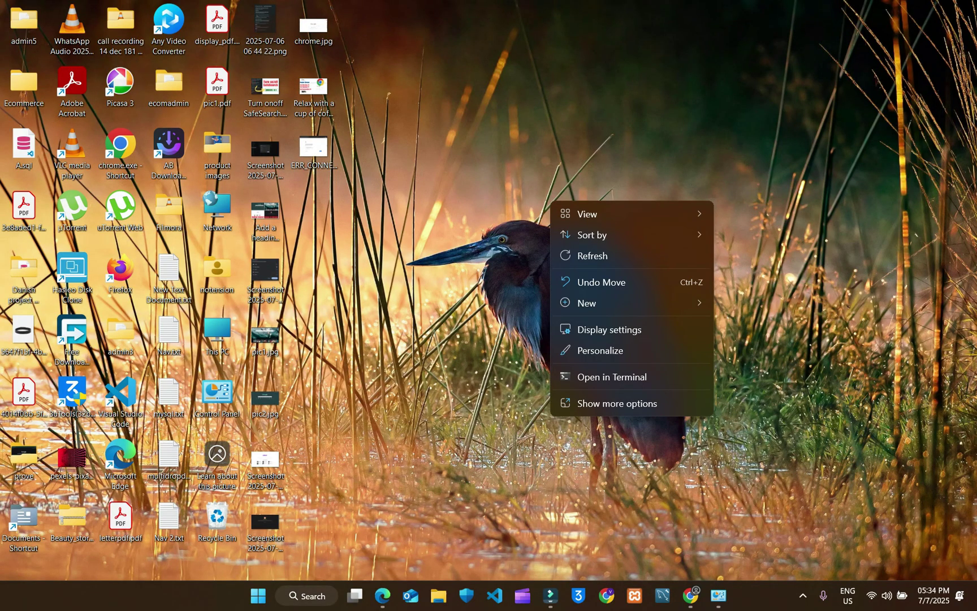
left_click(307, 595)
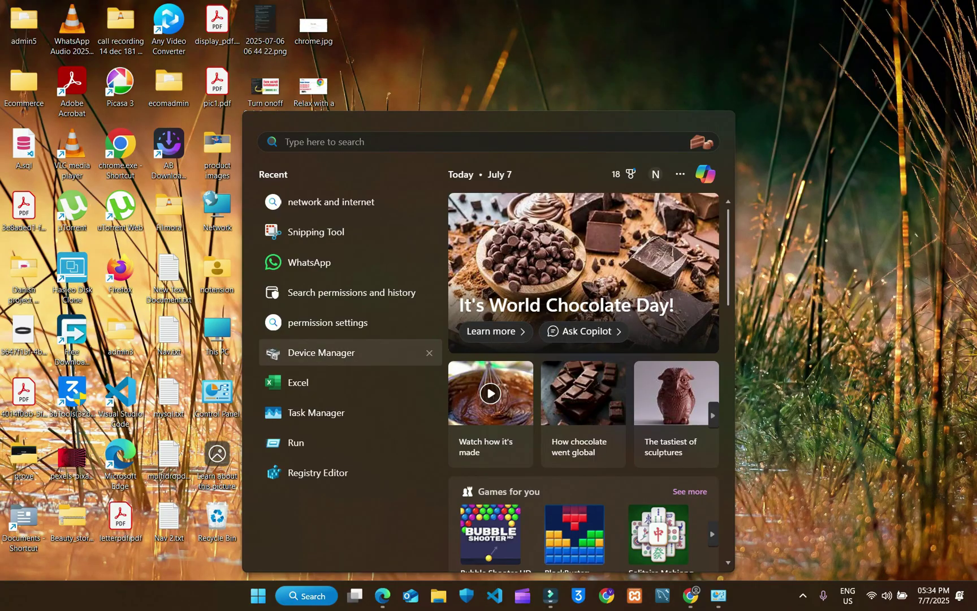
left_click(328, 203)
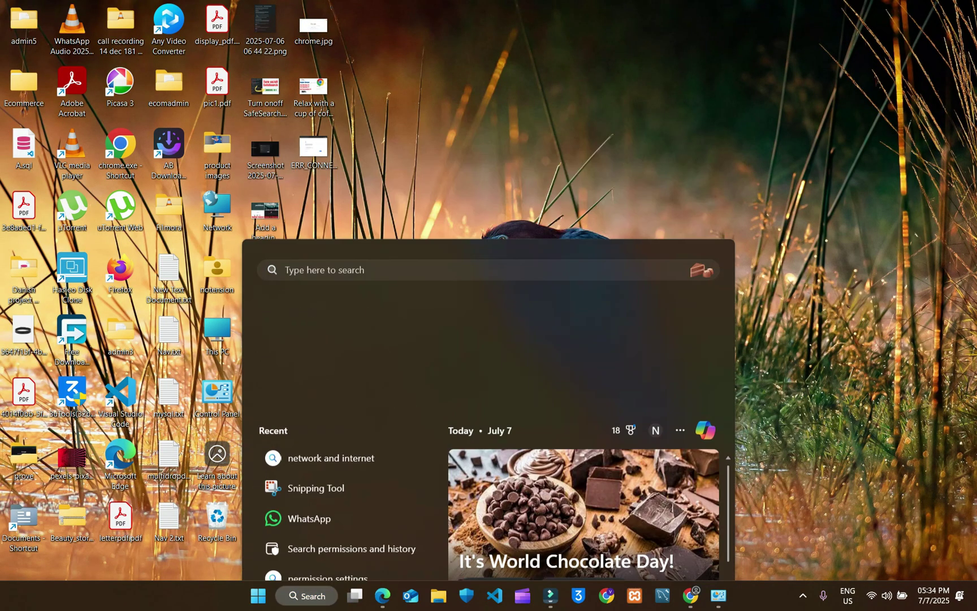
right_click(490, 140)
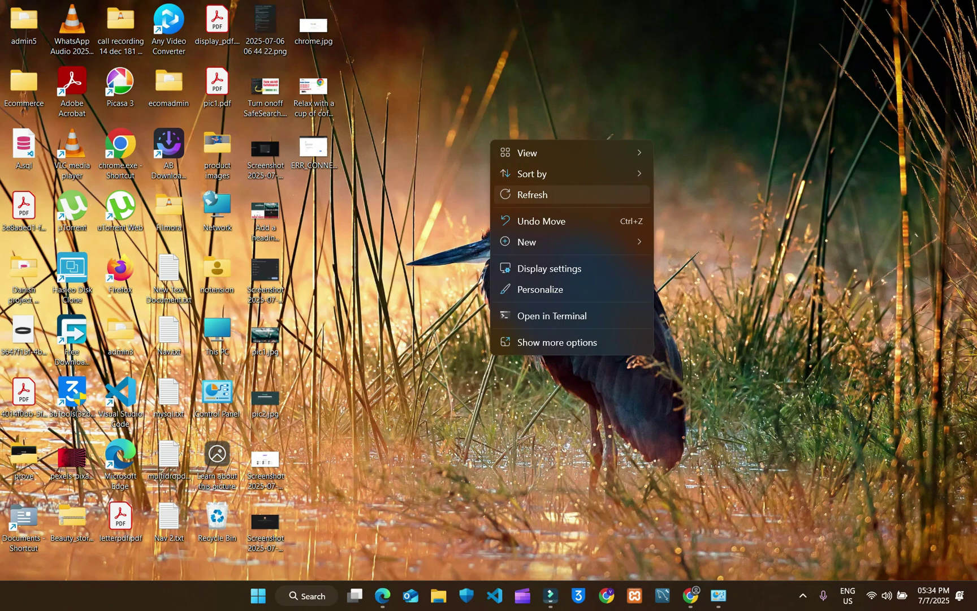
left_click(540, 289)
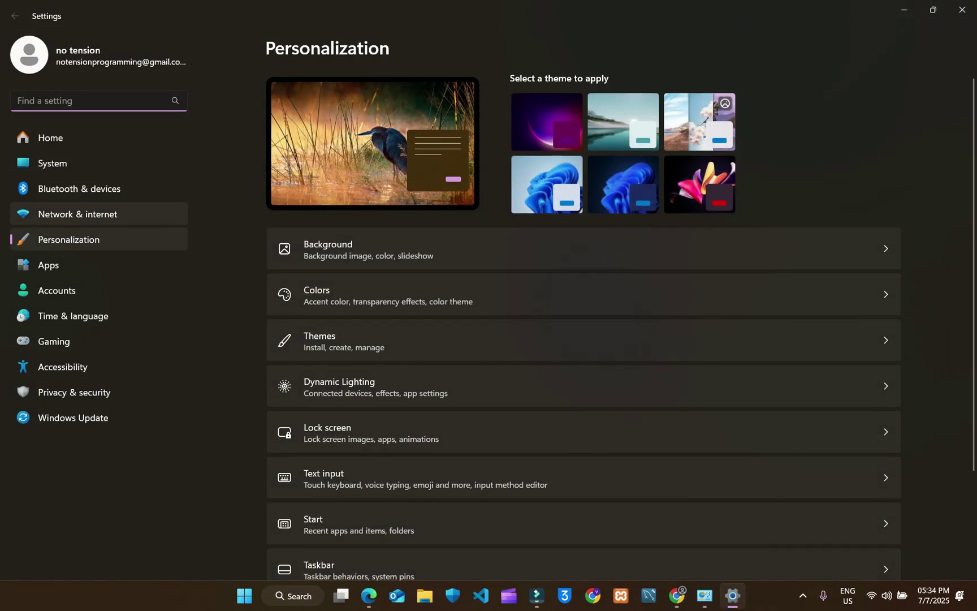
- Search Network & internet settings for 'reset' and open the Network reset page
left_click(77, 214)
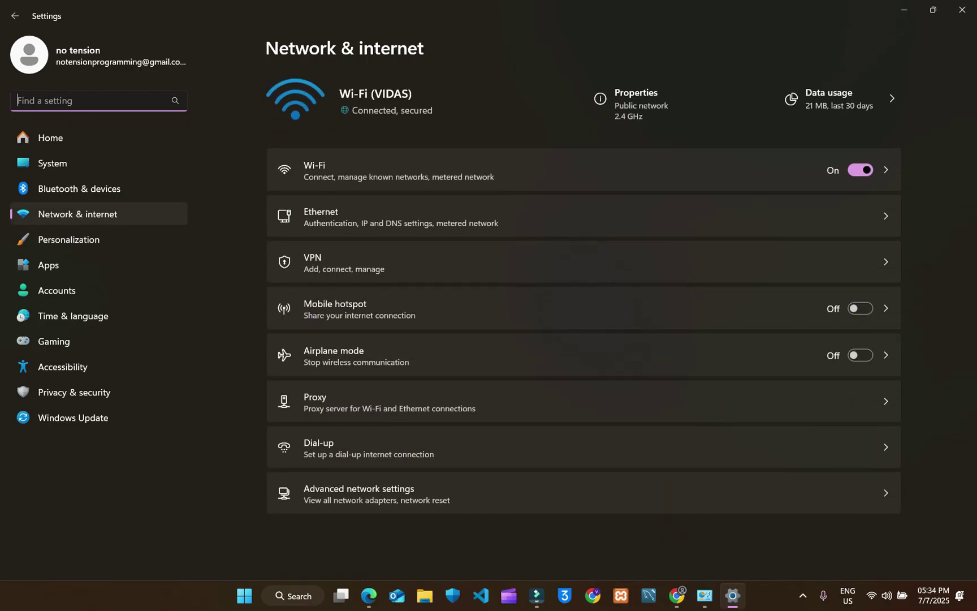
type("reset")
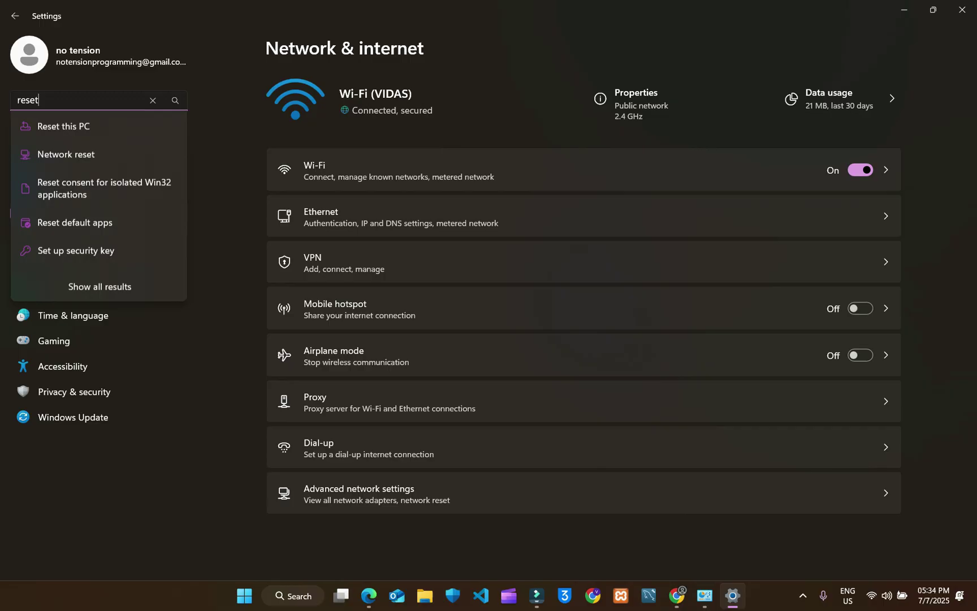
key("Return")
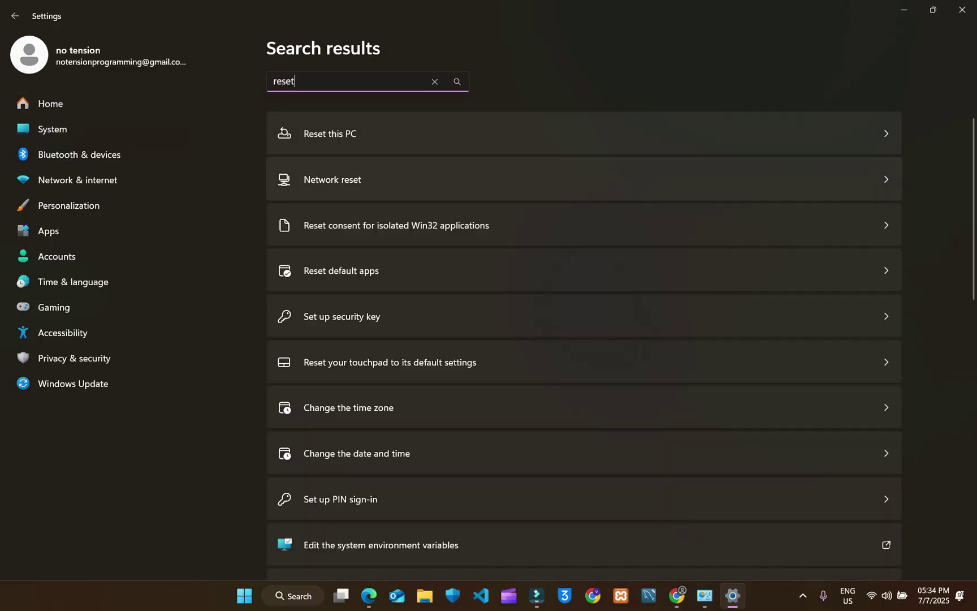
left_click(333, 179)
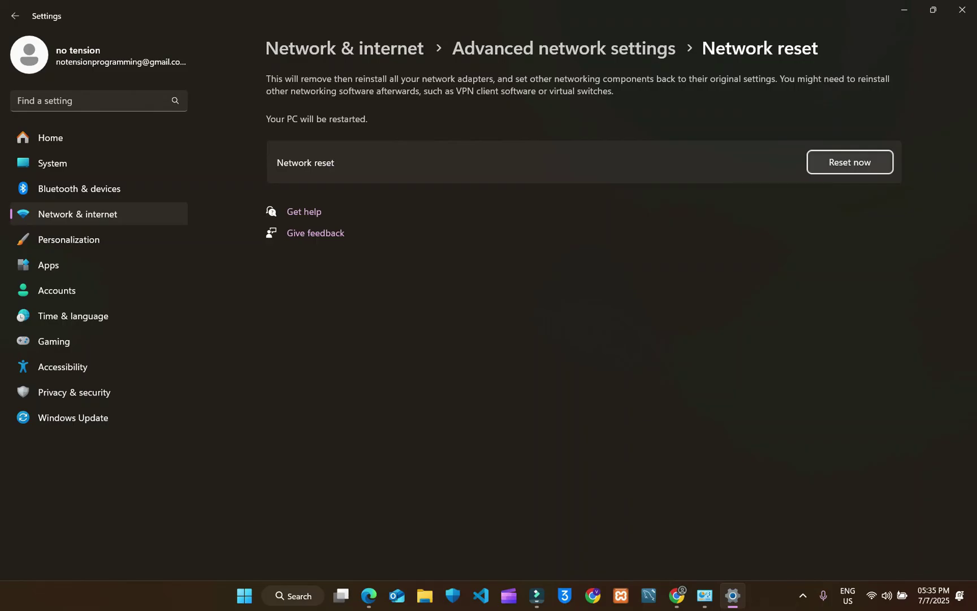
- Start a network reset but answer No to the confirmation, then close Settings
key("Return")
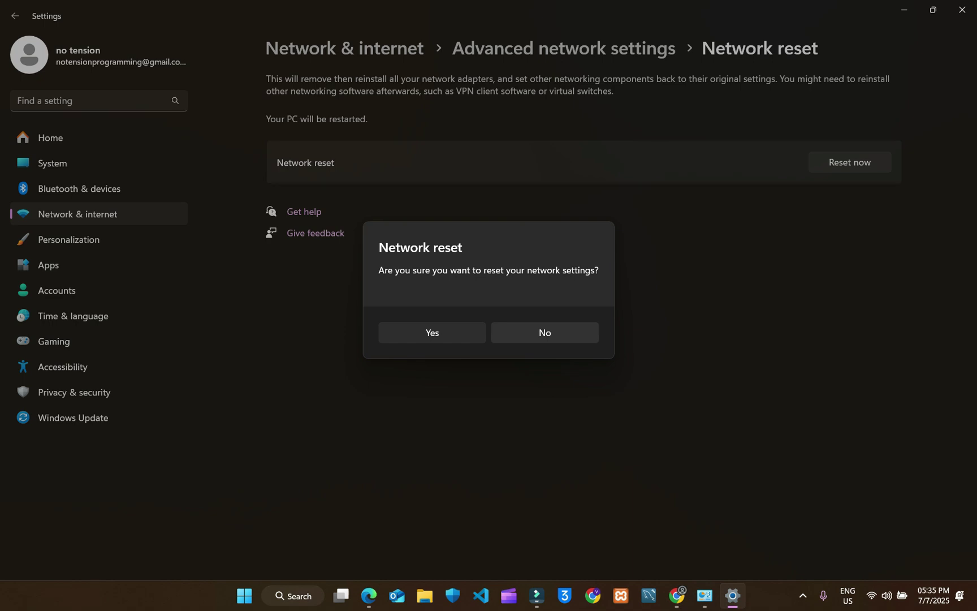
left_click(544, 332)
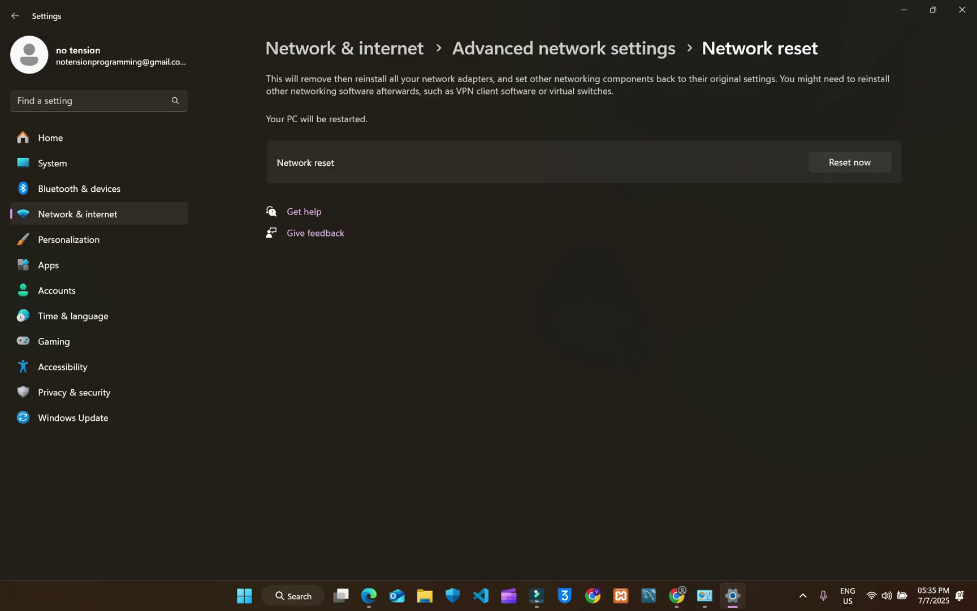
left_click(962, 9)
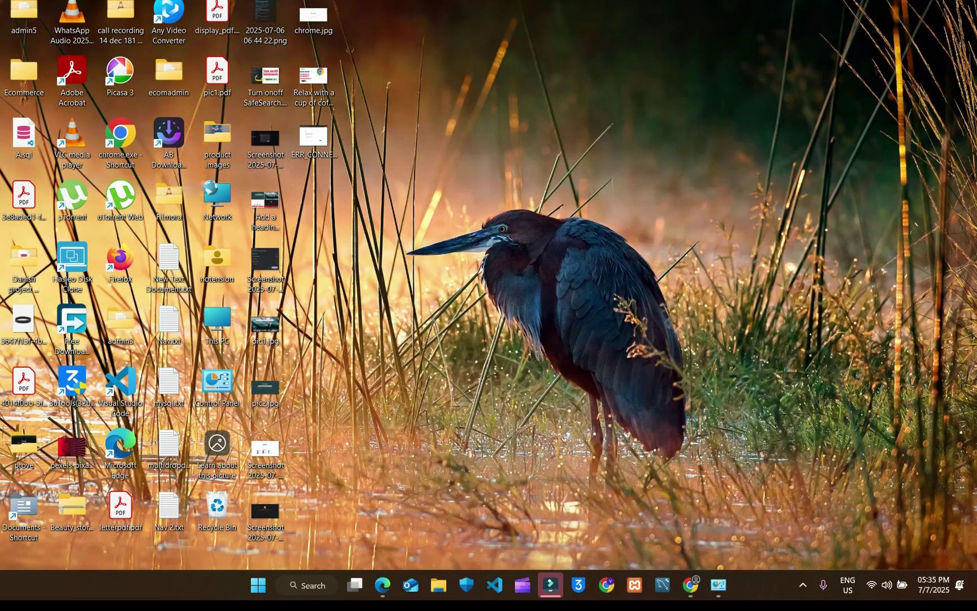
- Launch Command Prompt as administrator and run 'netsh winsock reset catalog'
key("super+s")
type("cmd")
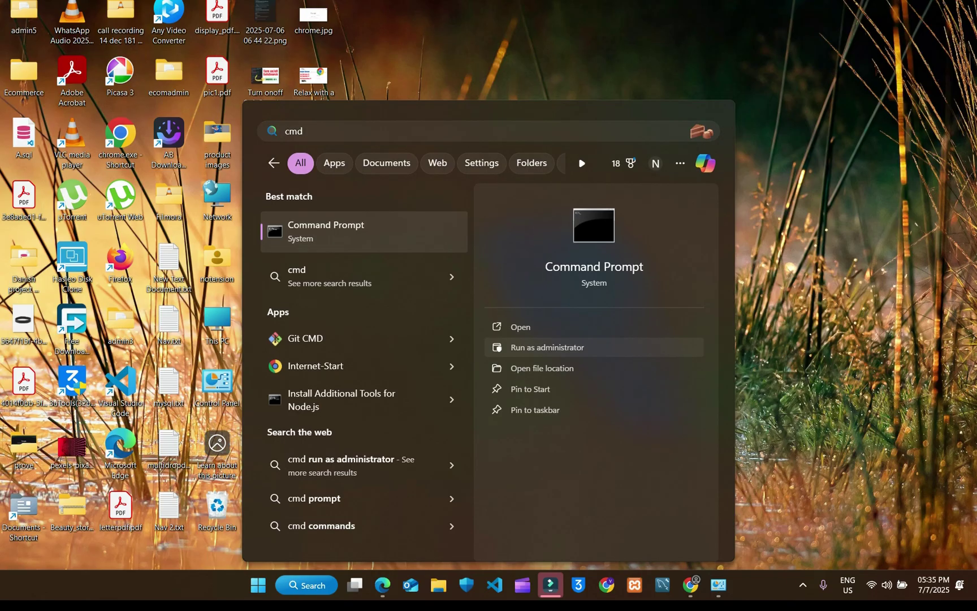
left_click(547, 347)
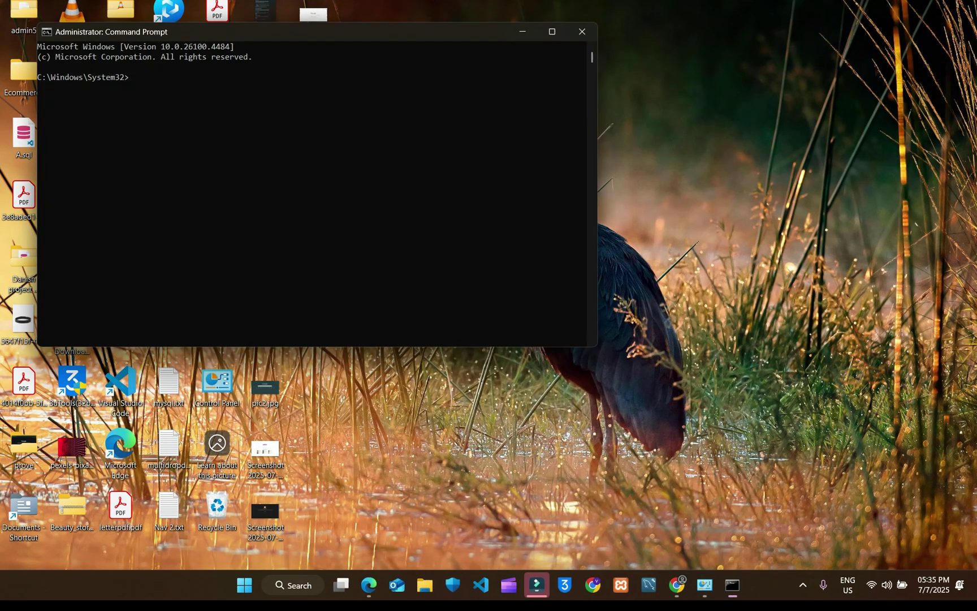
left_click(405, 218)
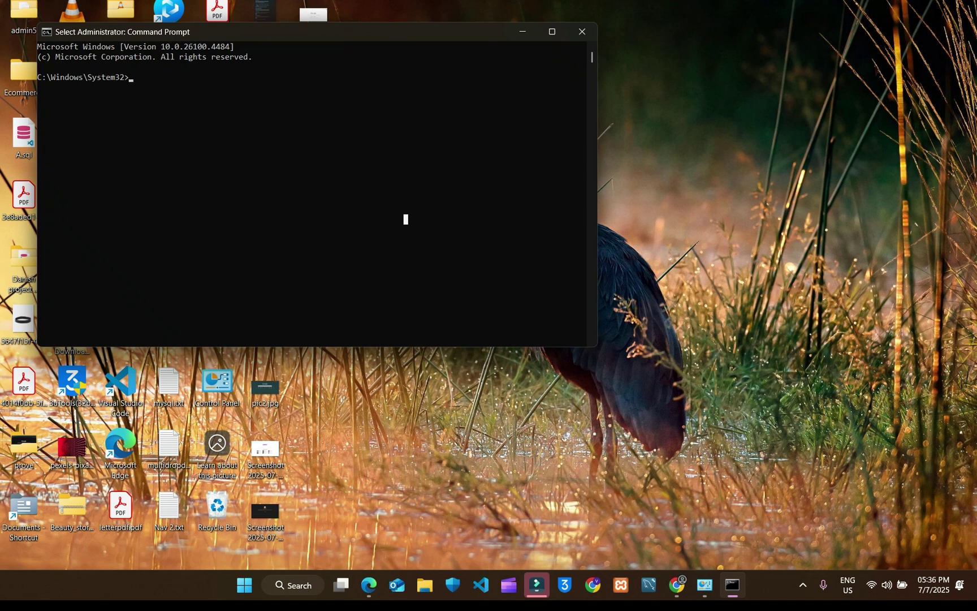
type("n")
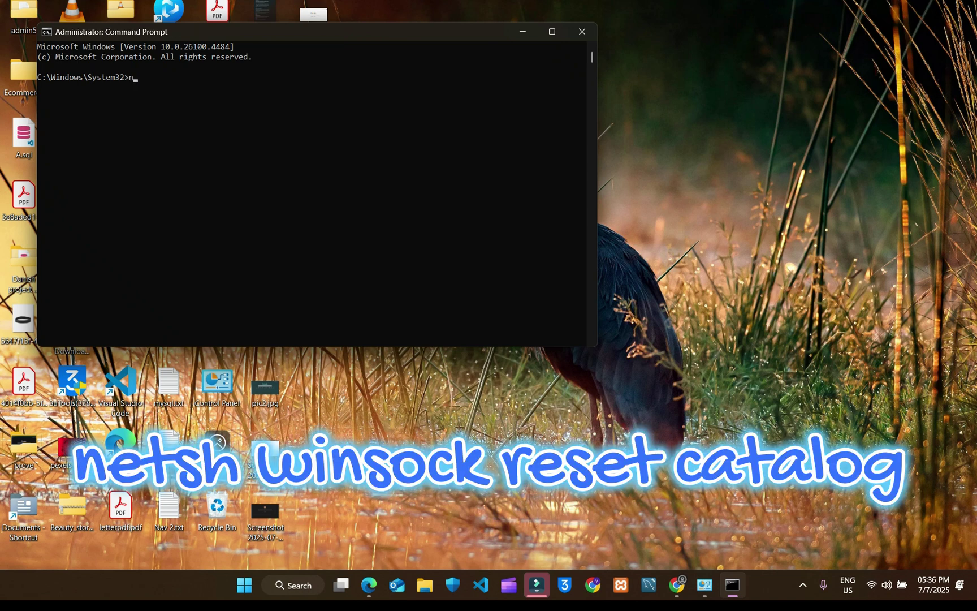
type("etsh winsock reset catalog")
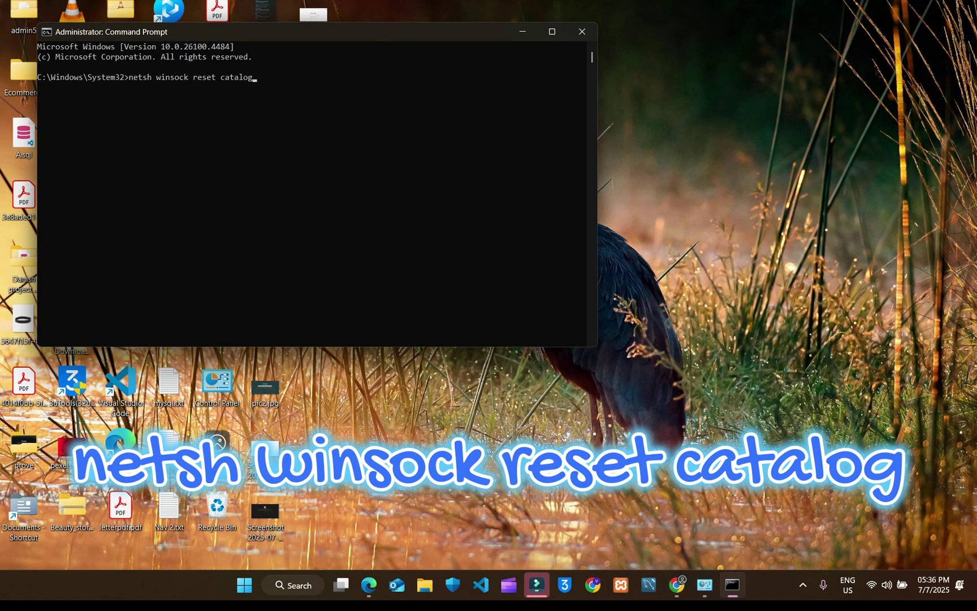
key("Return")
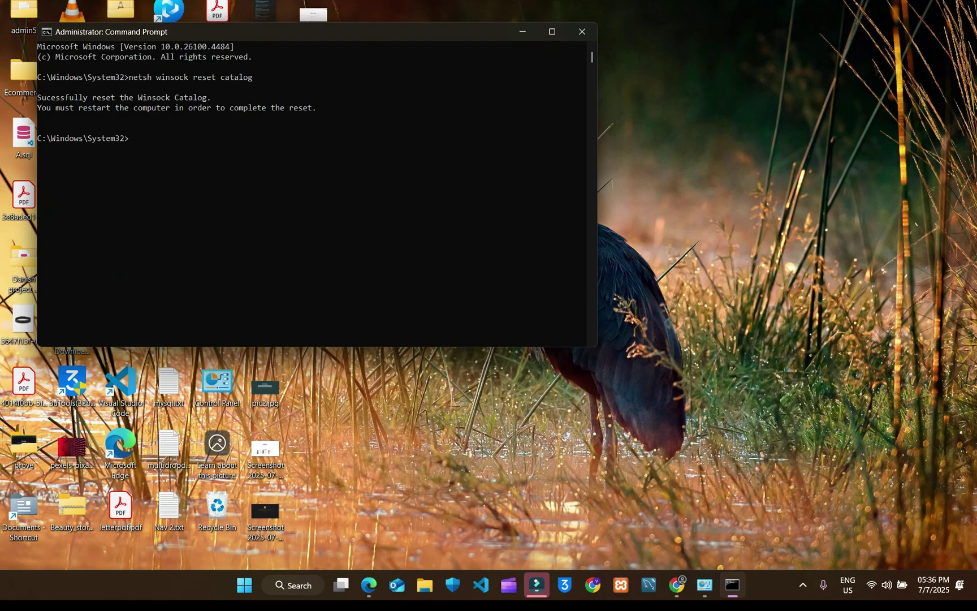
- Run 'netsh int ipv4 reset reset.log', then 'ipconfig /flushdns' to clear the DNS cache
type("netsh")
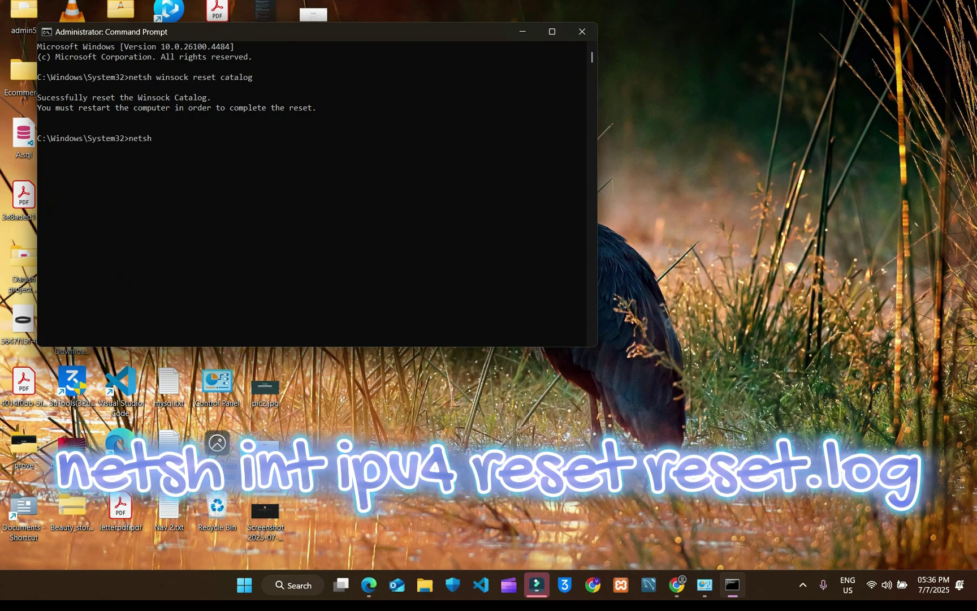
type(" int ipv4 reset rest")
key("BackSpace")
type("et.log")
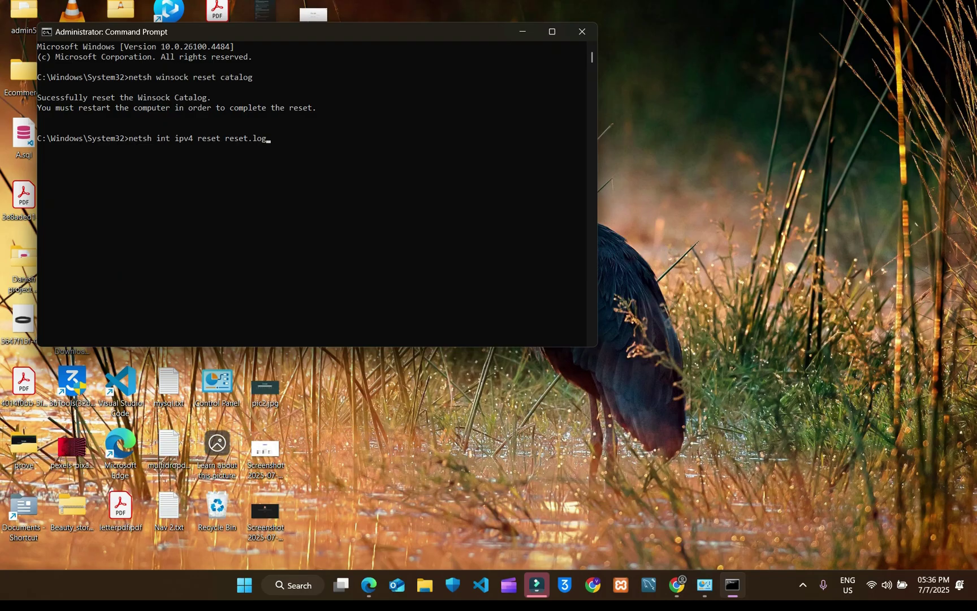
key("Return")
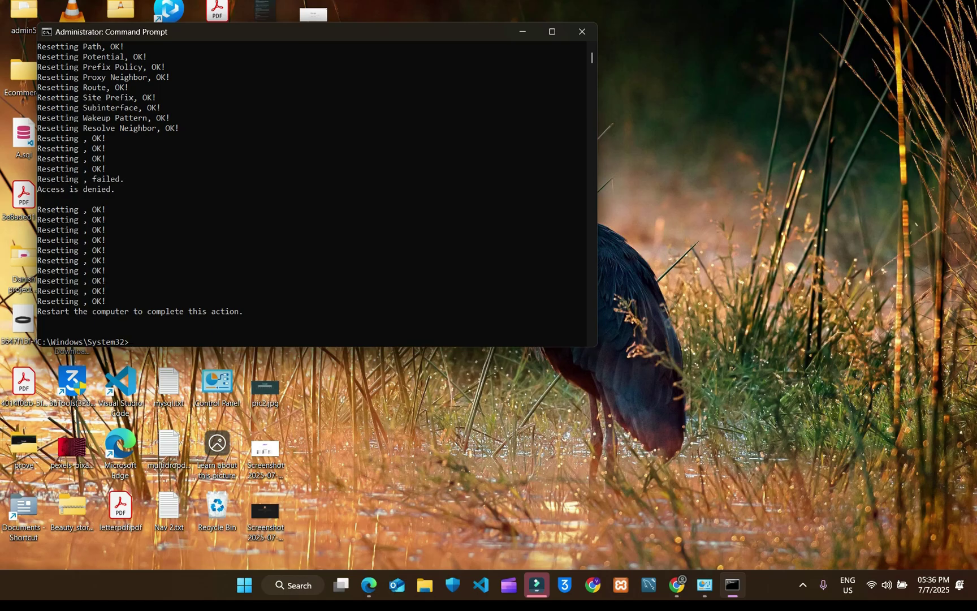
type("ip")
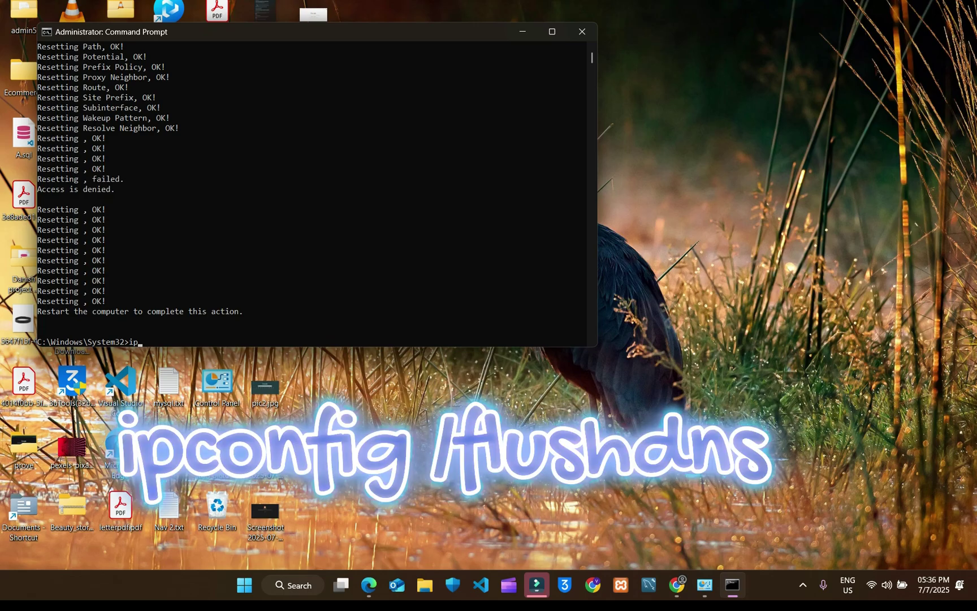
type("config /flushdns")
key("Return")
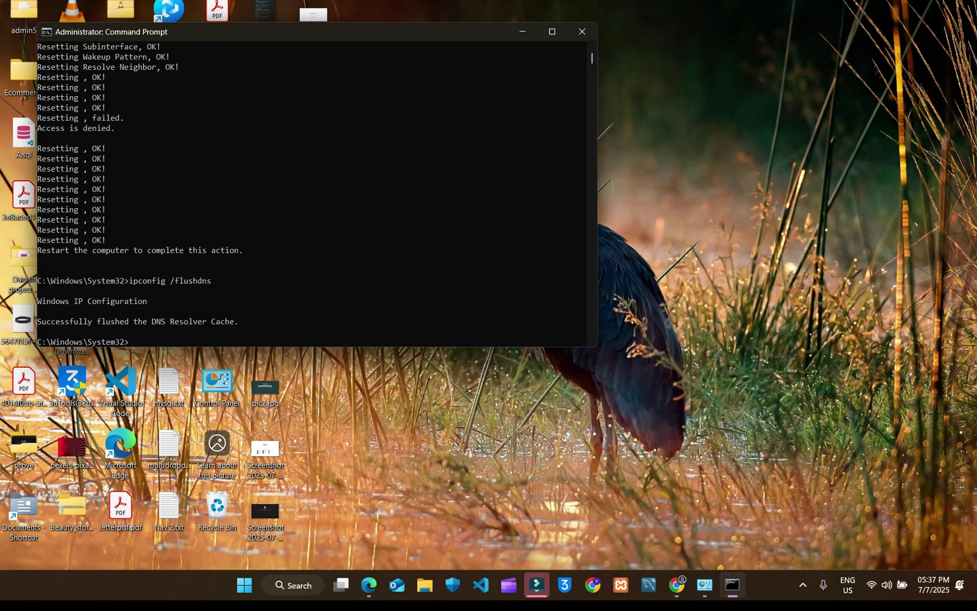
- Exit the administrator Command Prompt with the 'exit' command
type("exit")
key("Return")
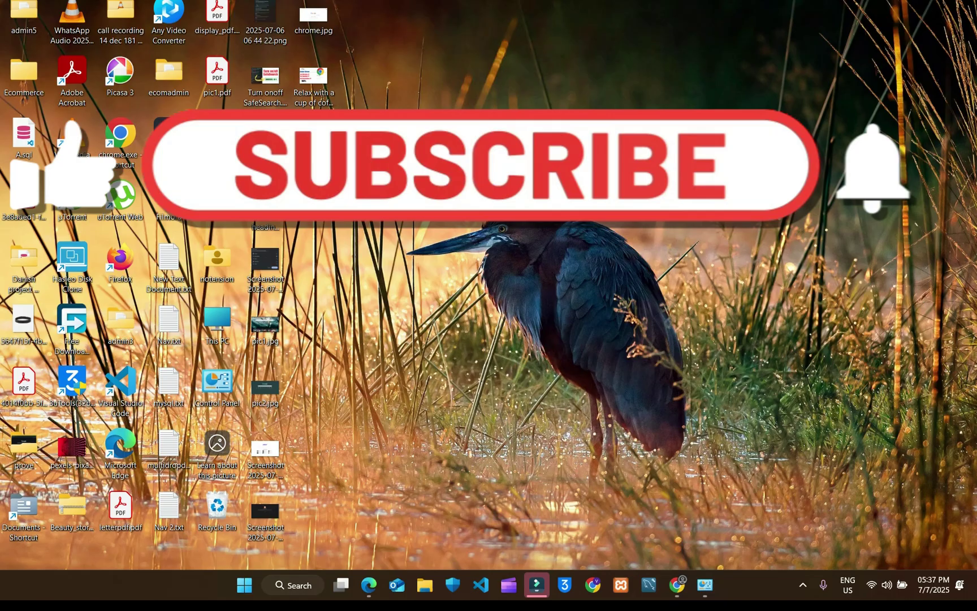